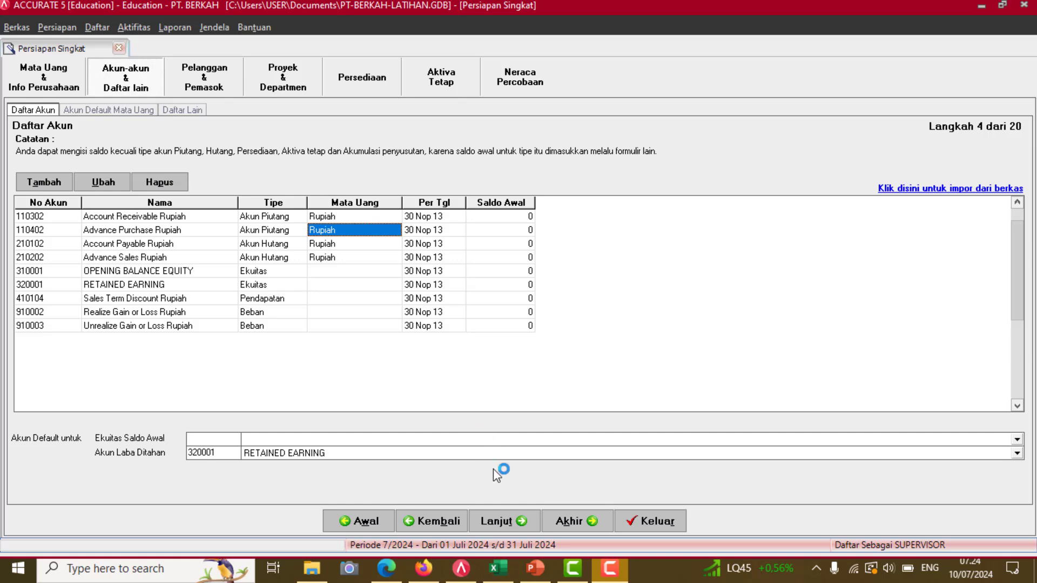
- In Accurate's default accounts, choose RETAINED EARNING (320001) for Ekuitas Saldo Awal
click(504, 574)
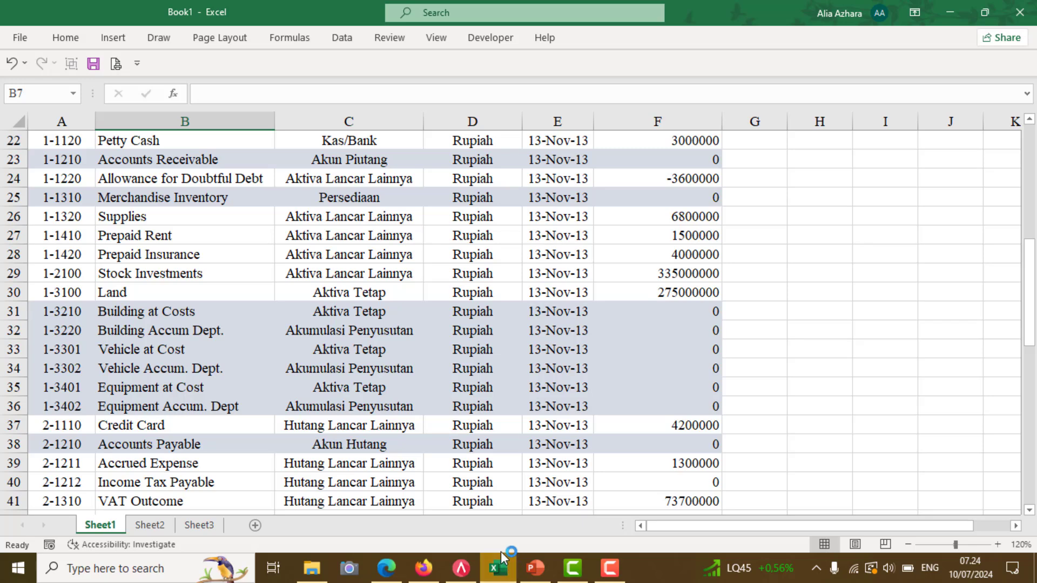
click(475, 572)
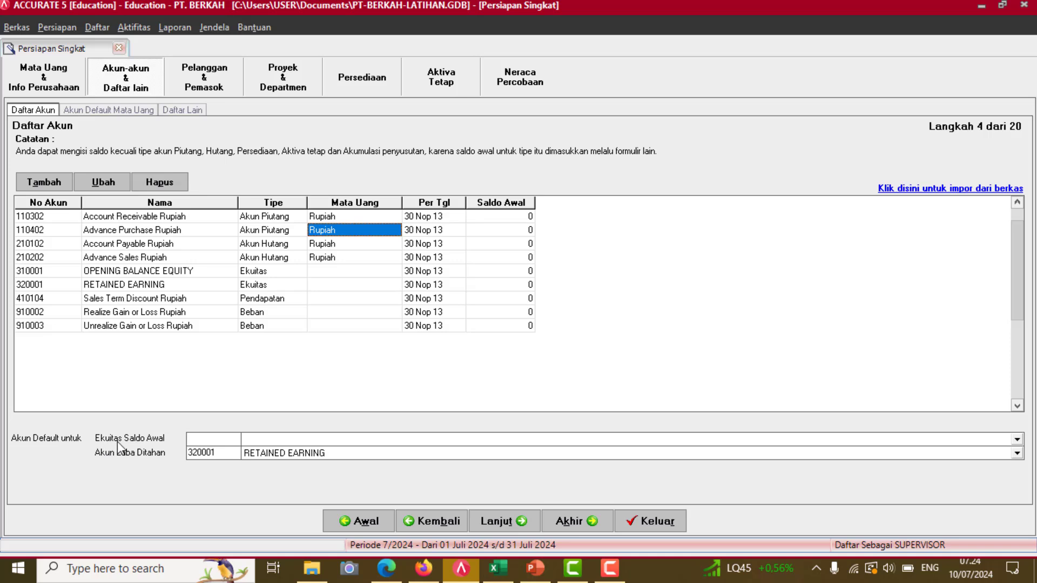
click(258, 438)
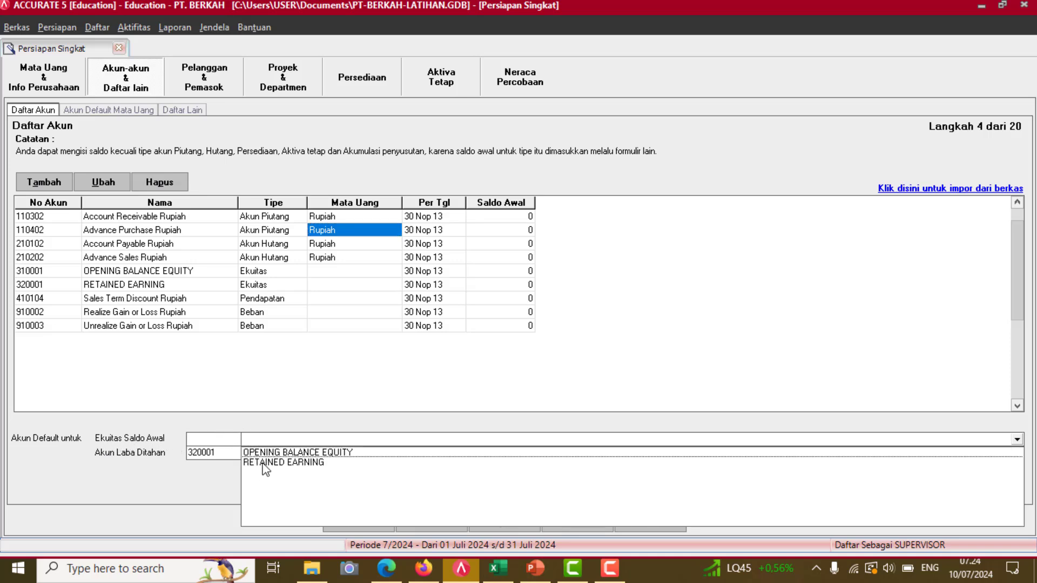
click(264, 463)
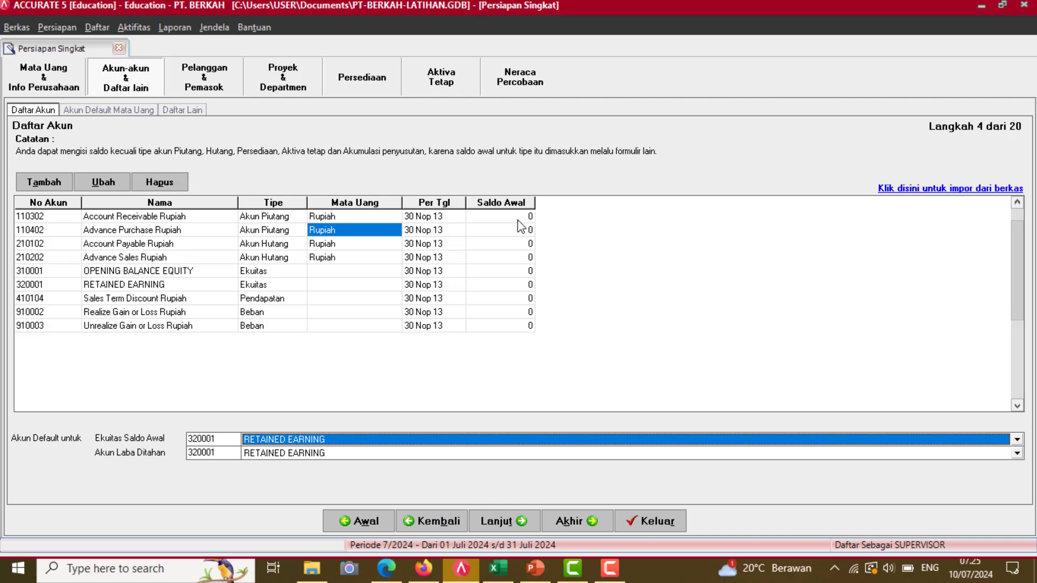
- Paste the account numbers and names, from 1-1110 Cash In Bank onward, into No Akun and Nama
click(497, 568)
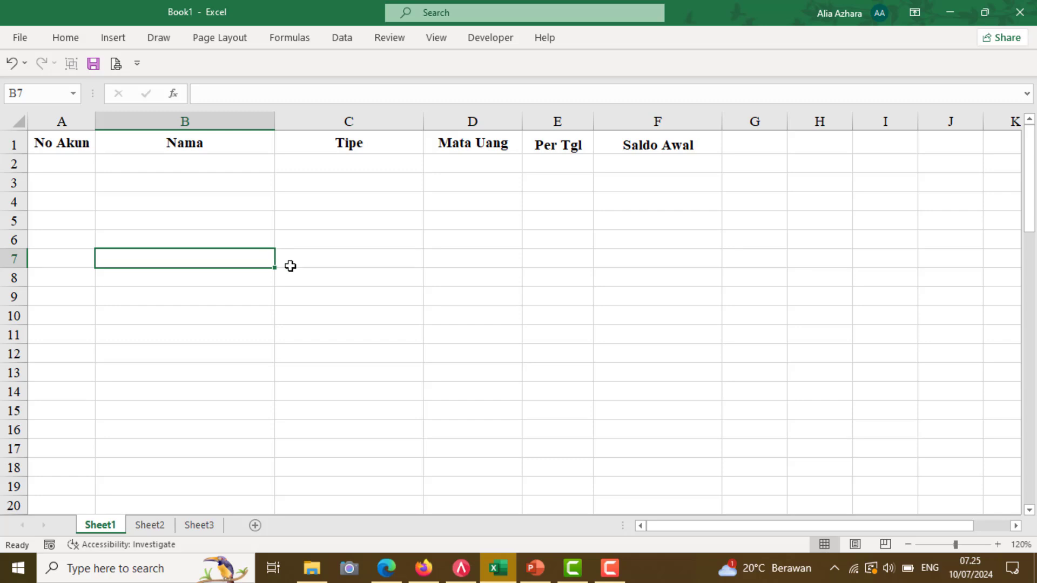
click(430, 568)
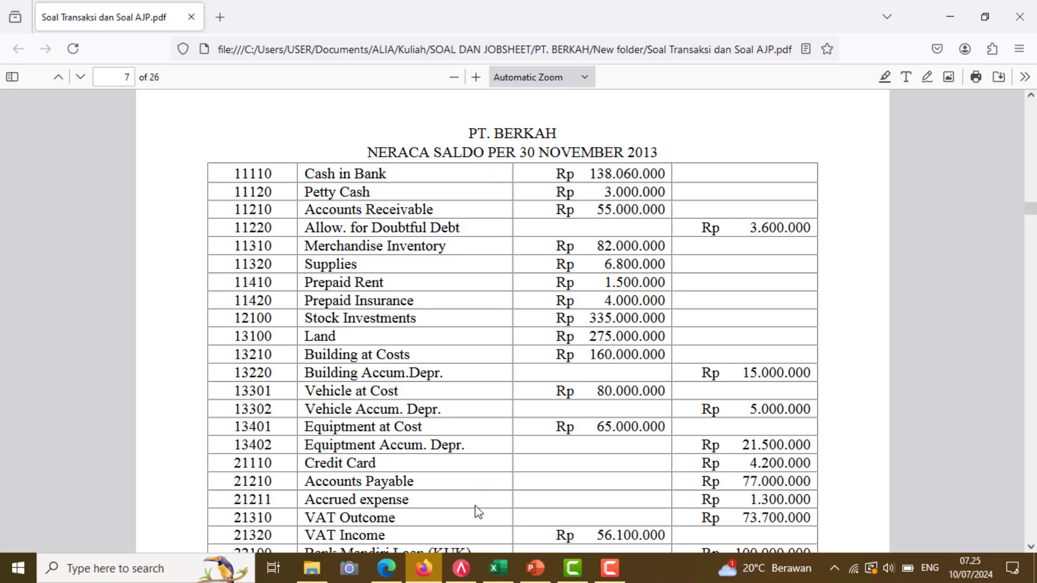
click(503, 567)
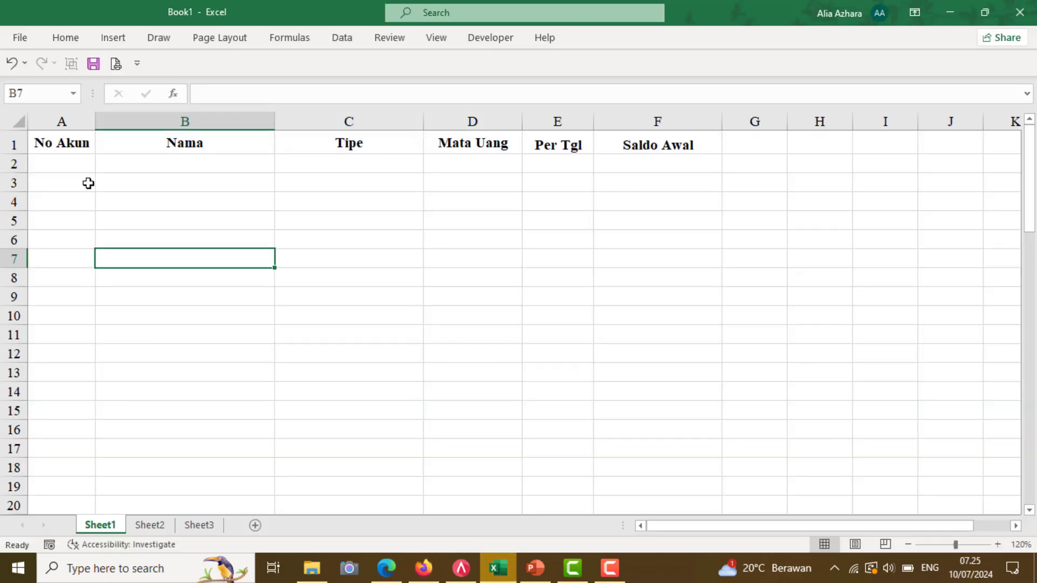
mouse_move(80, 164)
mouse_down()
mouse_move(239, 280)
mouse_move(243, 503)
mouse_up()
text(1-1110	Cash In Bank 1-1120	Petty Cash 1-1210	Accounts Receivable 1-1220	Allowance for Doubtful Debt 1-1310	Merchandise Inventory 1-1320	Supplies 1-1410	Prepaid Rent 1-1420	Prepaid Insurance 1-2100	Stock Investments 1-3100	Land 1-3210	Building at Costs 1-3220	Building Accum Dept. 1-3301	Vehicle at Cost 1-3302	Vehicle Accum. Dept. 1-3401	Equipment at Cost 1-3402	Equipment Accum. Dept 2-1110	Credit Card 2-1210	Accounts Payable 2-1211	Accrued Expense)
click(243, 245)
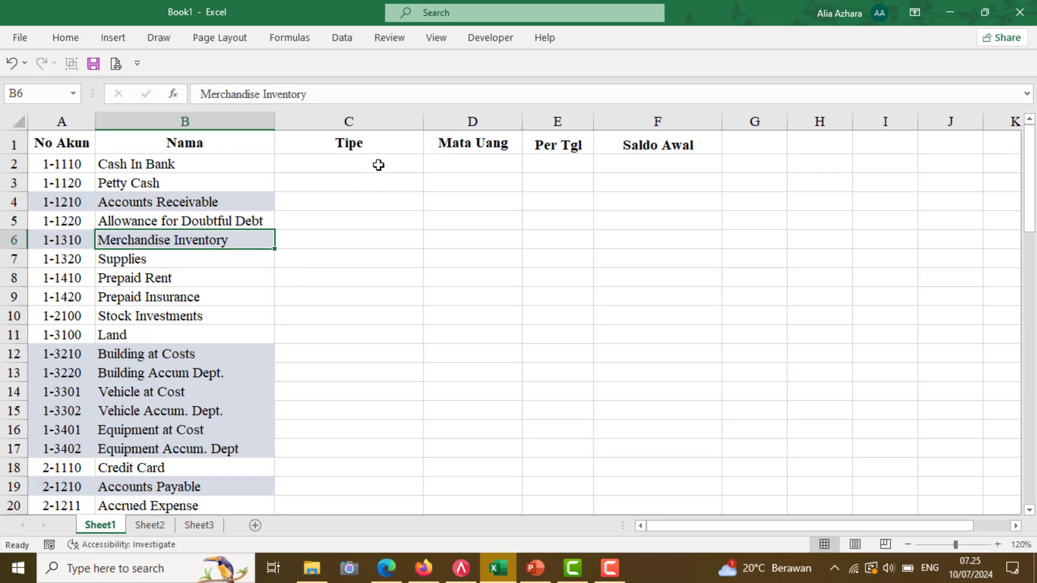
- Compare the account-type slide with the Excel Tipe column, checking the Supplies type cell
click(535, 567)
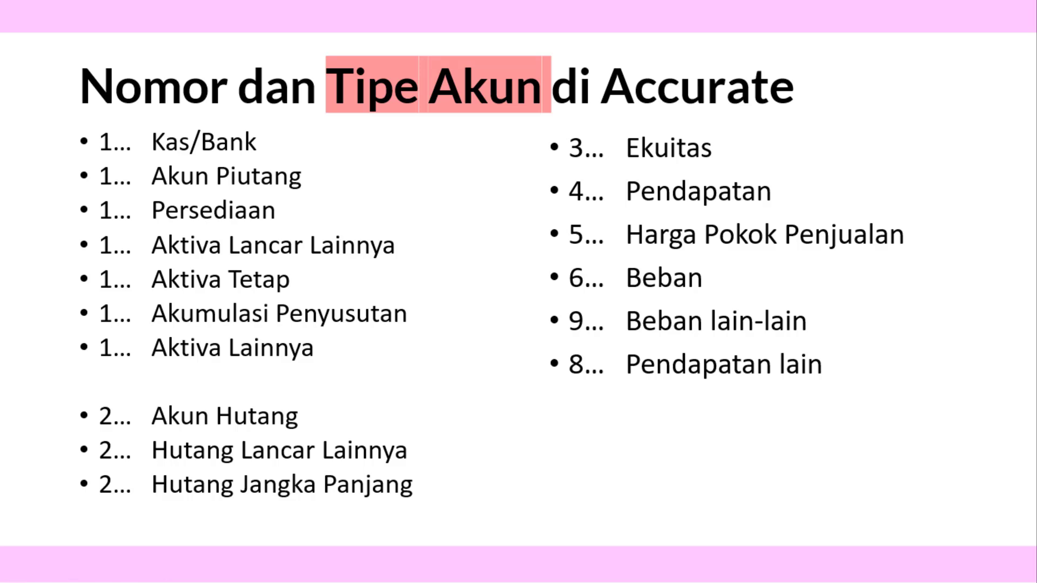
key(alt+Tab)
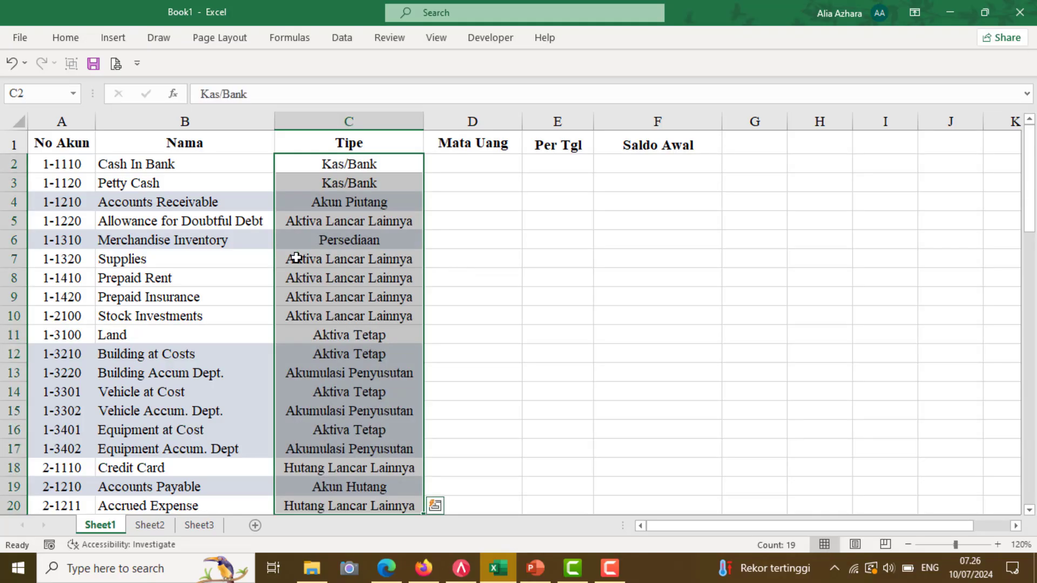
click(296, 258)
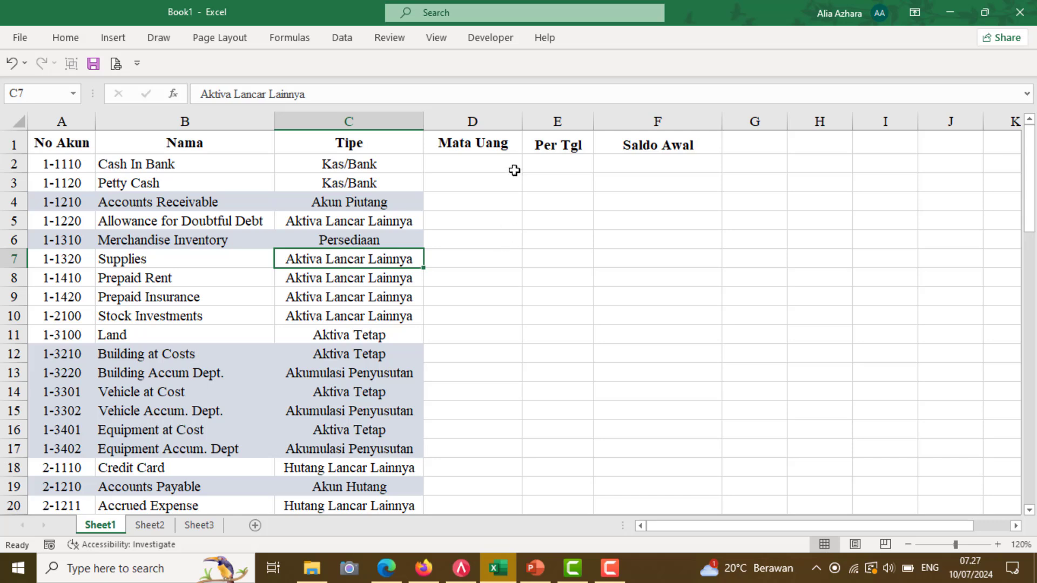
- Paste Rupiah down the Mata Uang column for every account
click(488, 160)
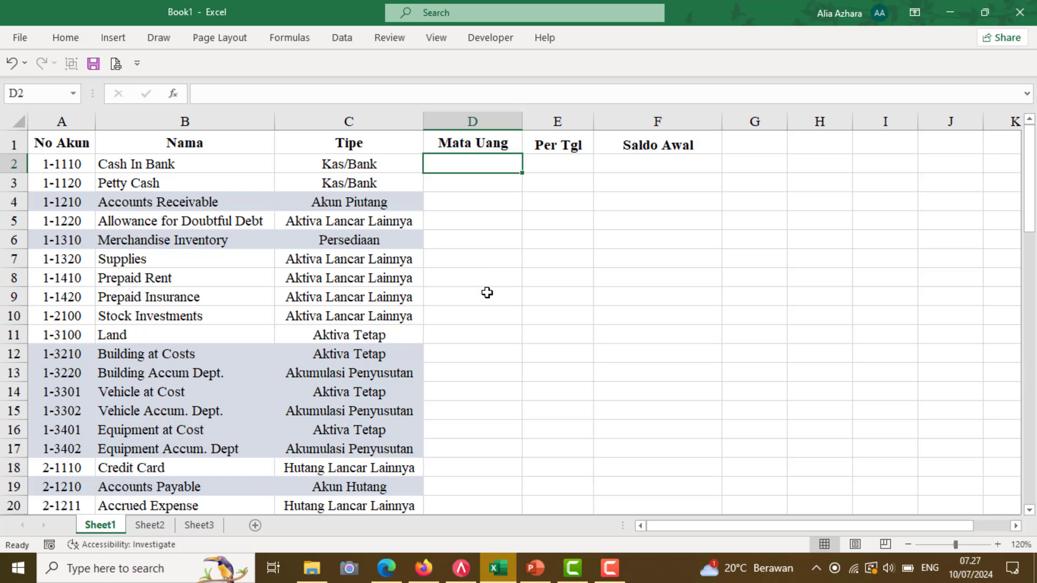
text(Rupiah Rupiah Rupiah Rupiah Rupiah Rupiah Rupiah Rupiah Rupiah Rupiah Rupiah Rupiah Rupiah Rupiah Rupiah Rupiah Rupiah Rupiah Rupiah)
click(483, 341)
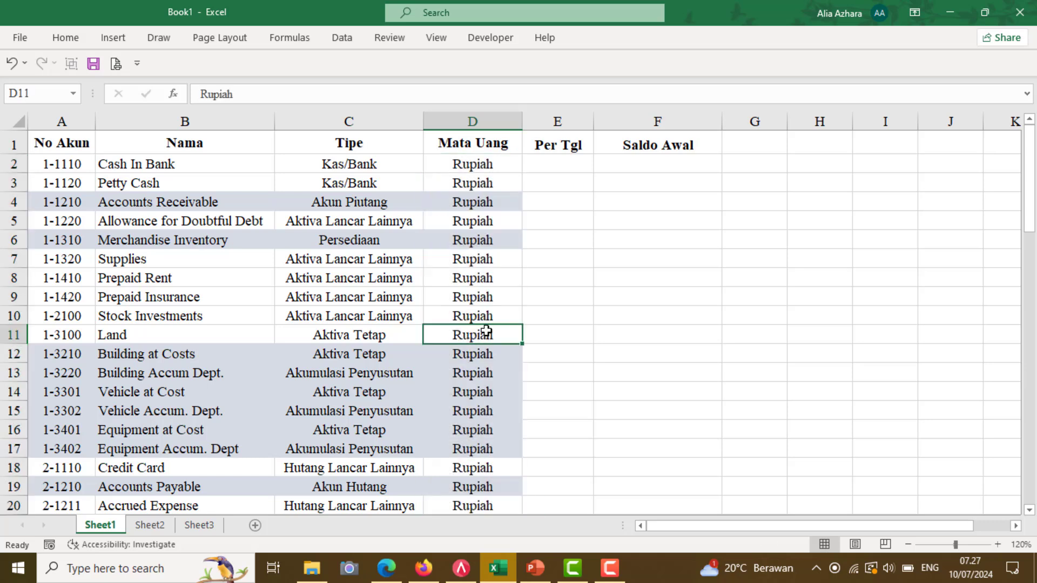
- Paste 30-Nov-13 down the Per Tgl column and verify the date in E2
click(574, 166)
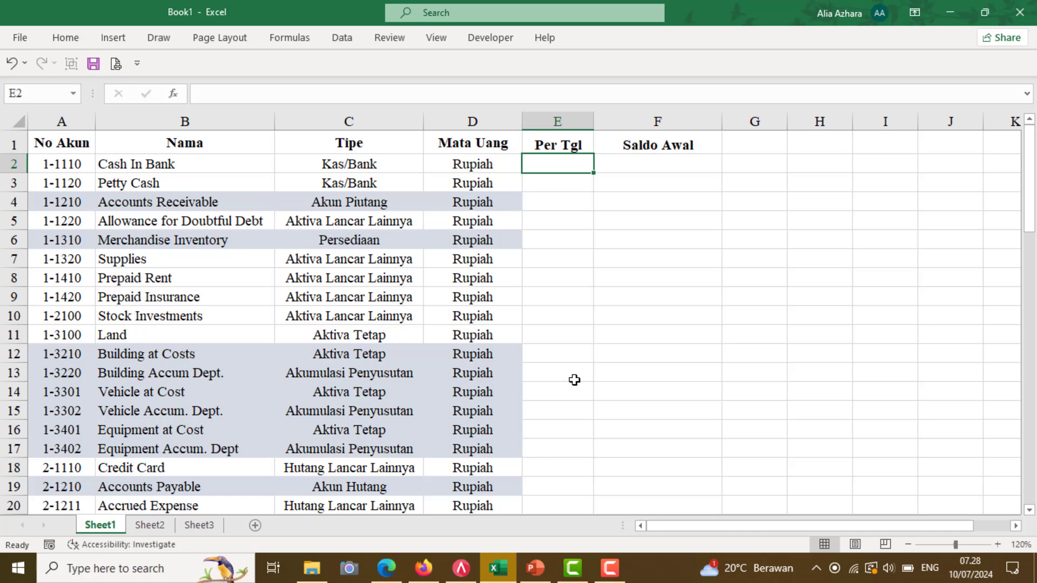
key(ctrl+v)
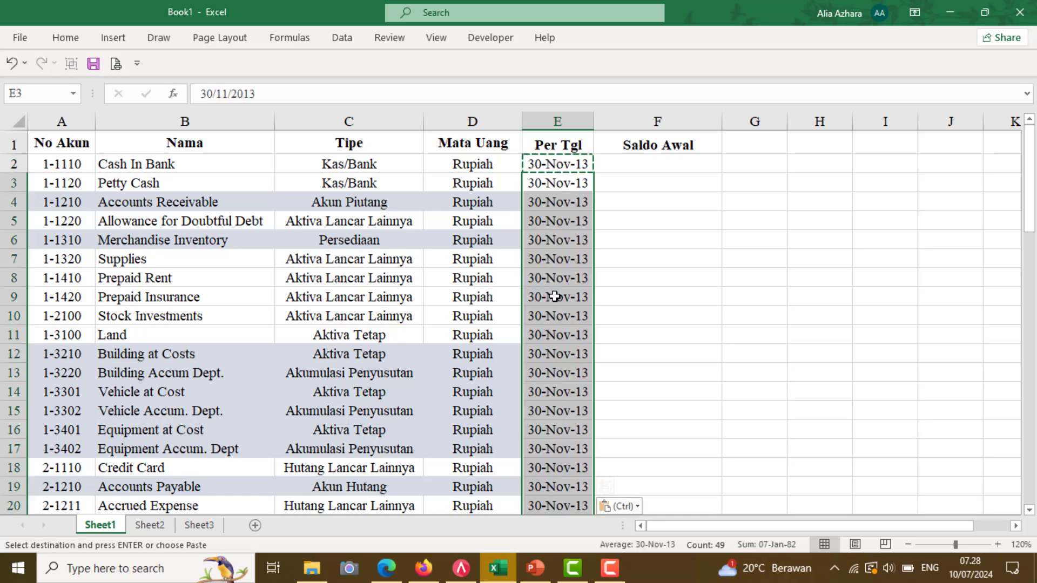
double_click(577, 164)
click(531, 204)
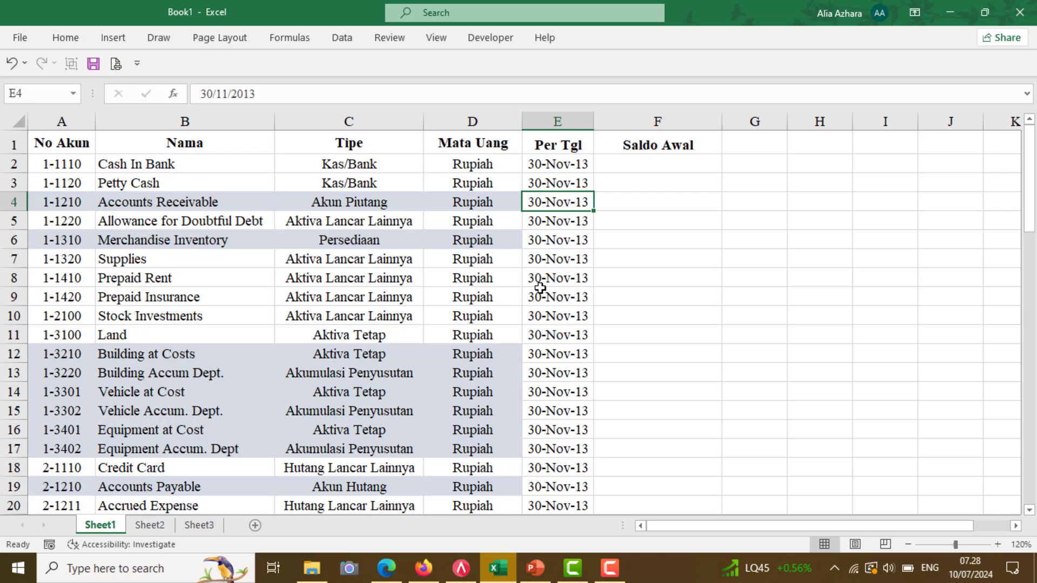
click(629, 162)
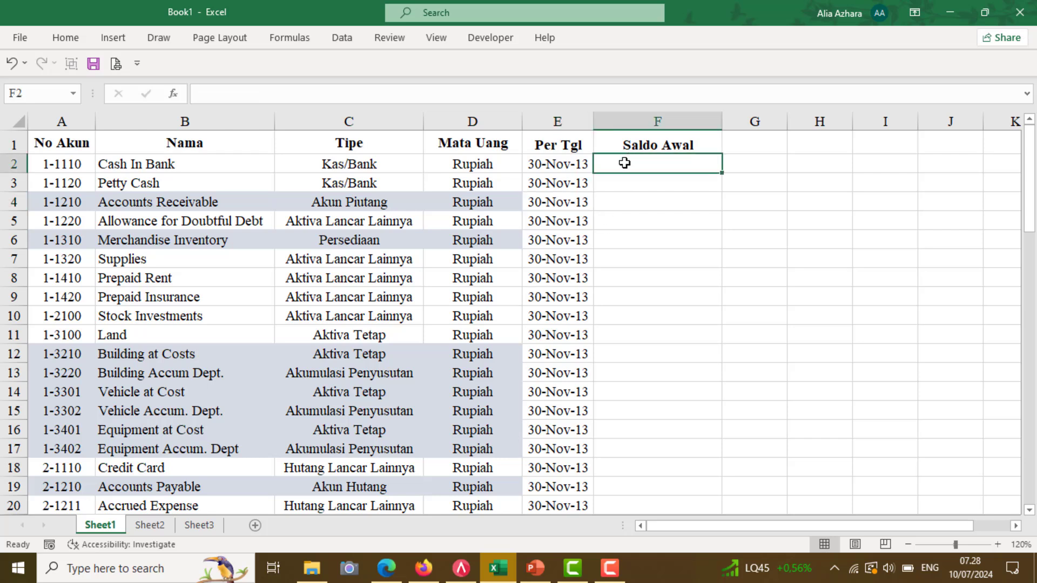
- Look up balances in the trial balance PDF and paste them into column F from F2
click(423, 571)
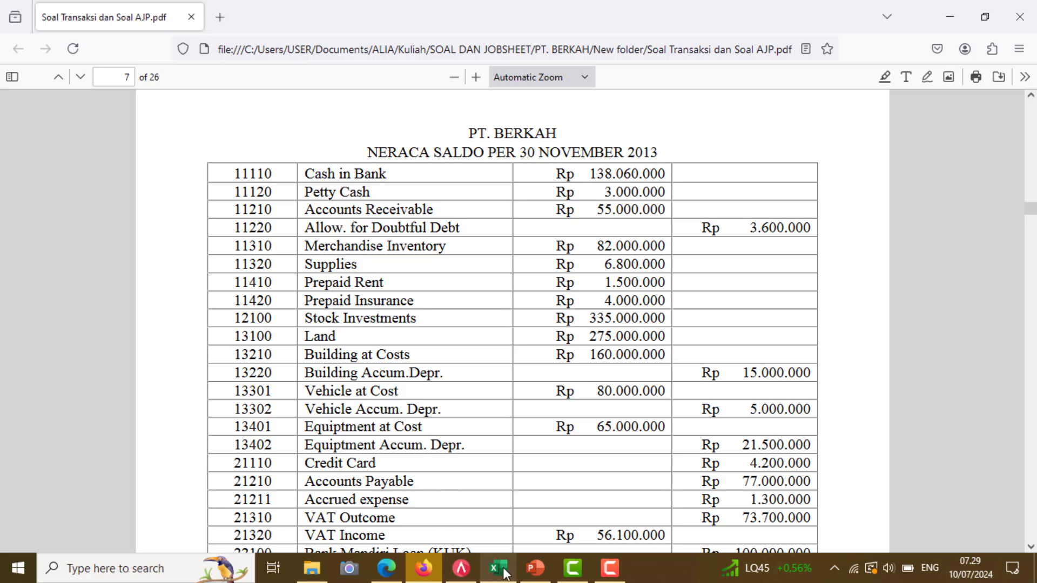
mouse_move(498, 569)
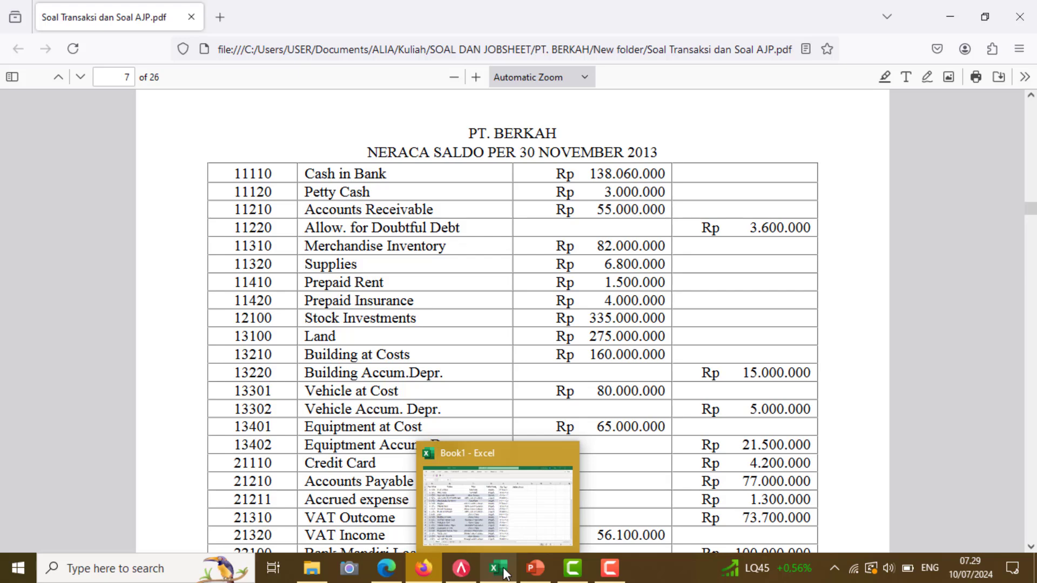
click(502, 570)
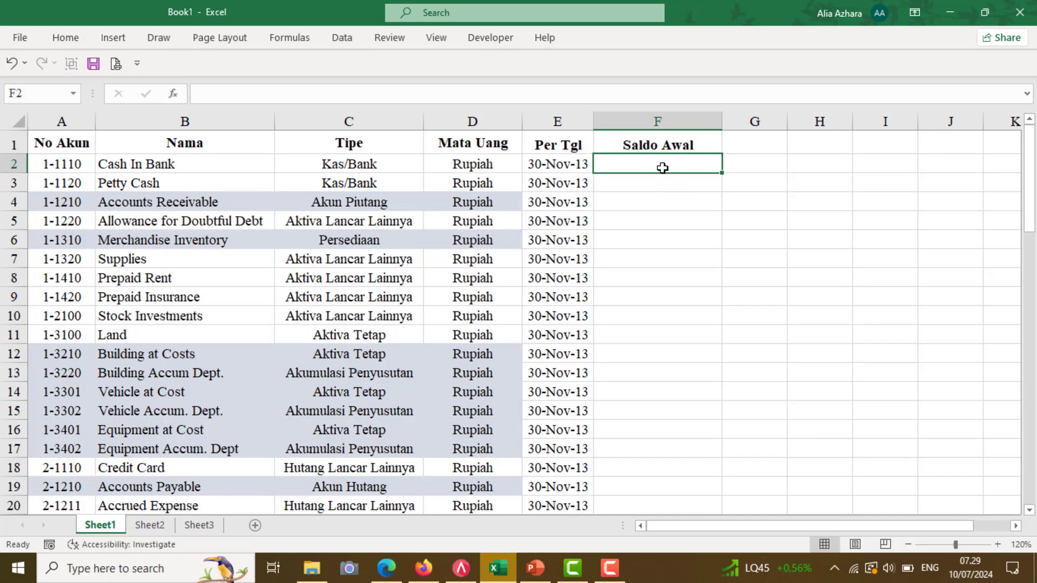
key(ctrl+v)
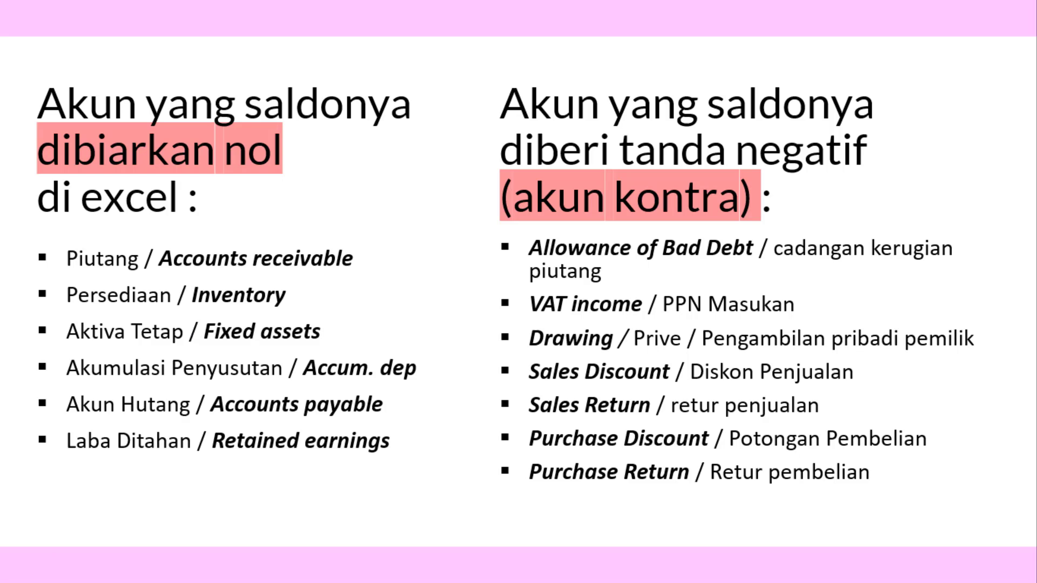
- Exit the zero-balance and contra-account slide and return to the Excel opening-balance sheet
key(alt+Tab)
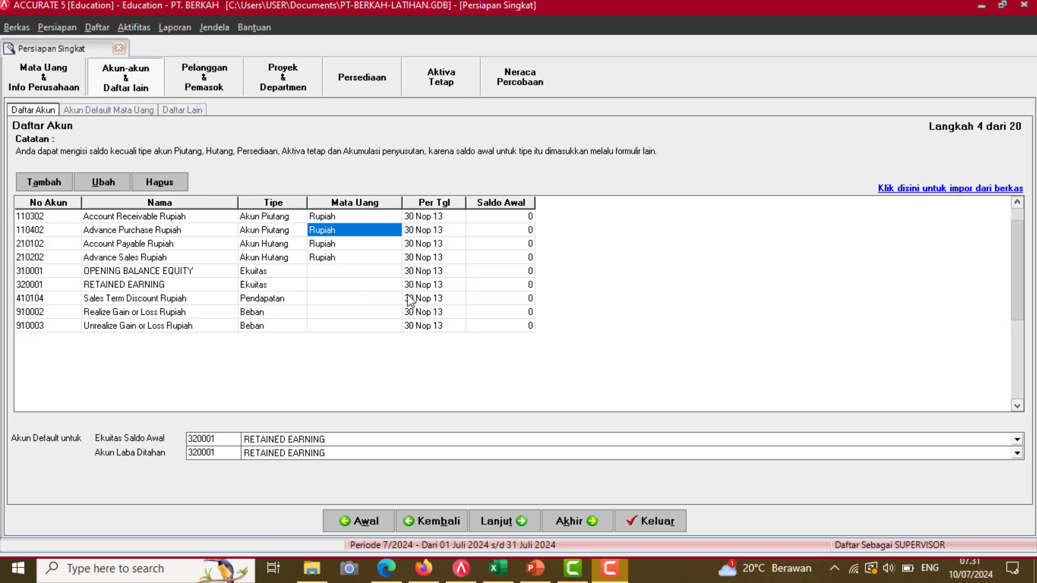
click(502, 578)
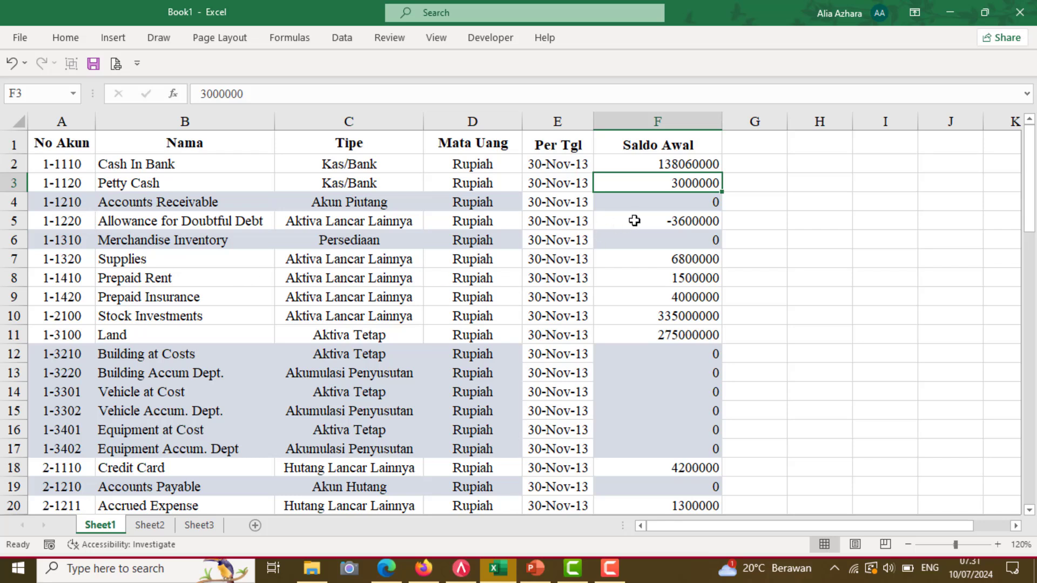
- Check the Accounts Receivable balance of 0, then bring up the zero and contra-account slide
click(638, 202)
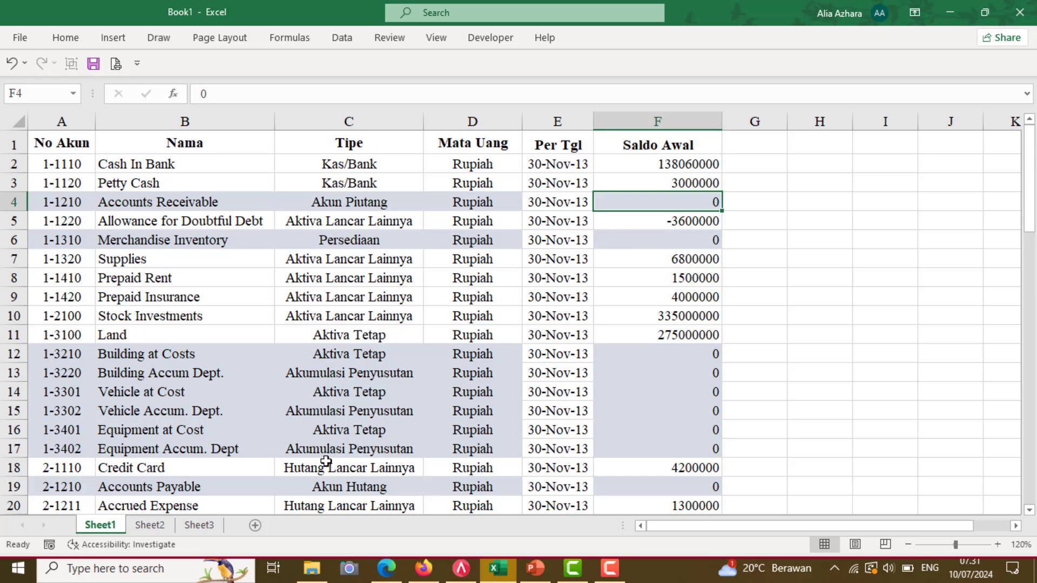
scroll(326, 462, down, 1)
scroll(270, 430, down, 1)
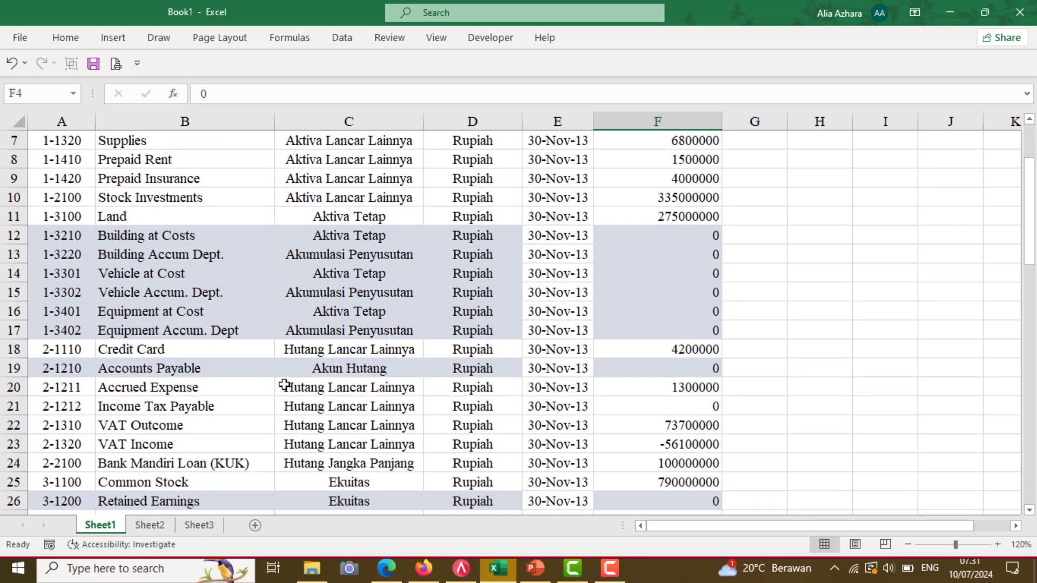
scroll(289, 389, down, 1)
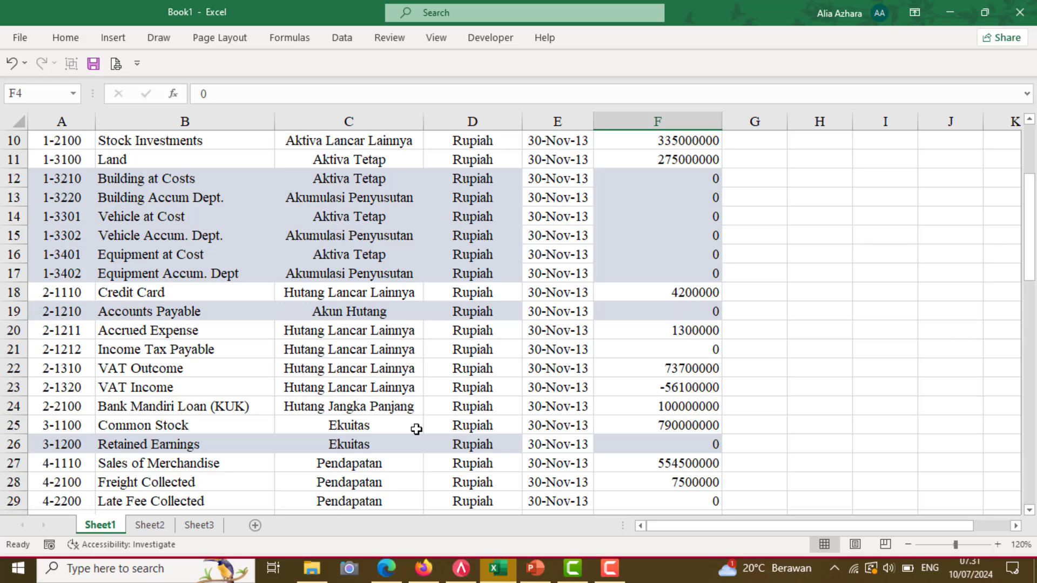
scroll(416, 430, up, 3)
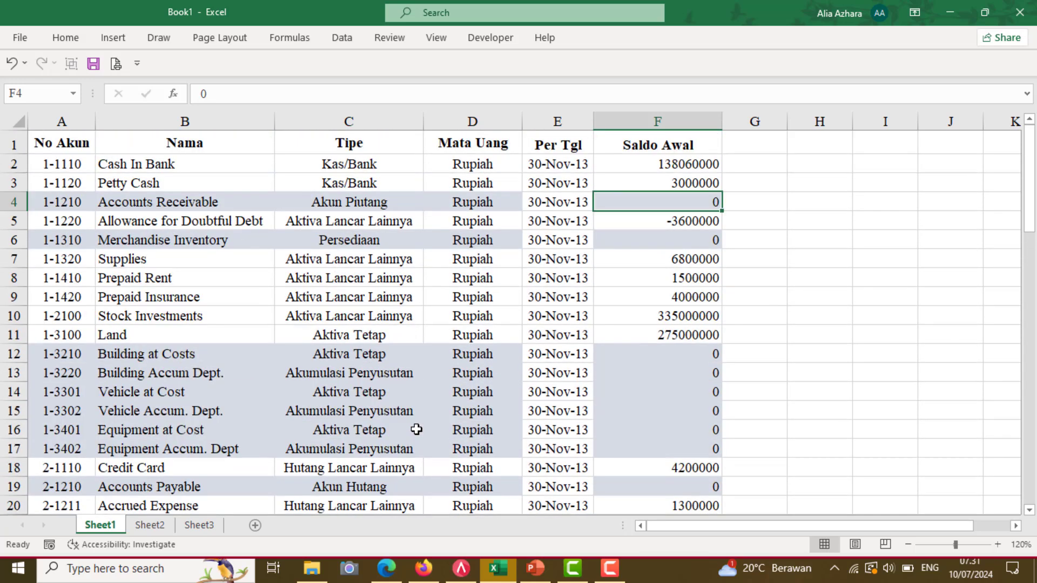
key(alt+Tab)
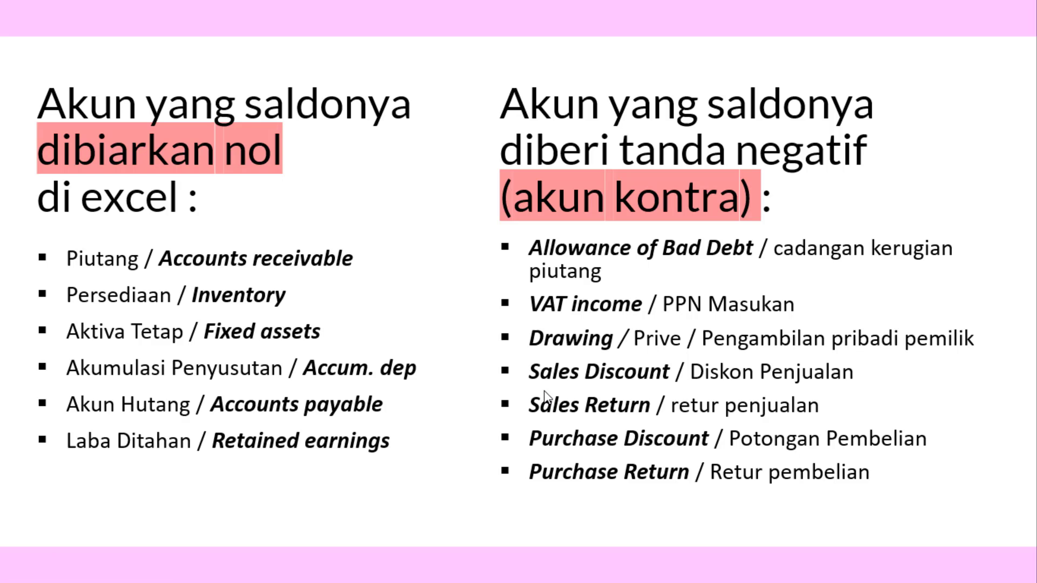
- Verify the negative Allowance for Doubtful Debt and VAT Income opening balances
click(497, 568)
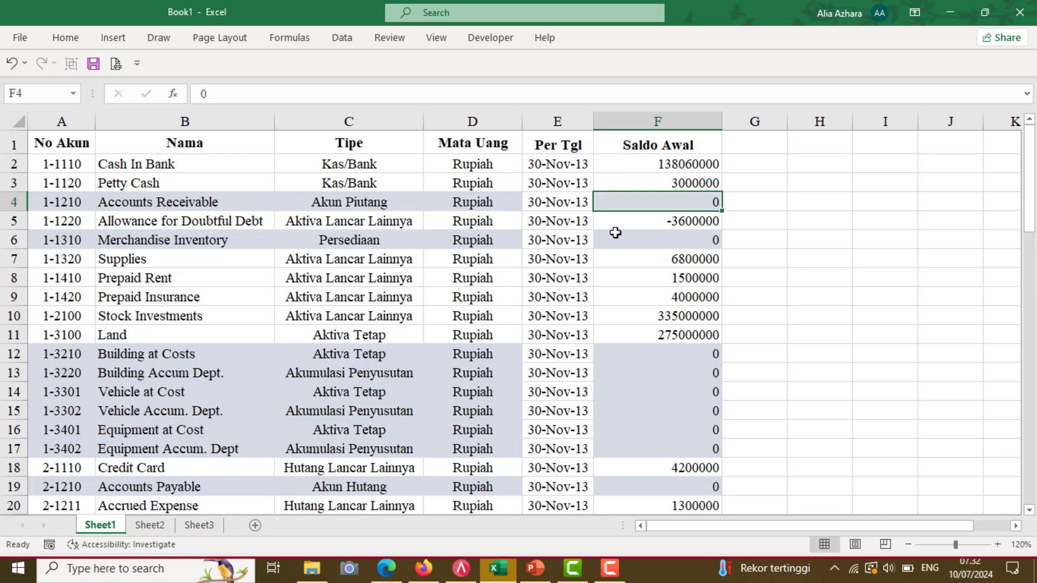
click(632, 225)
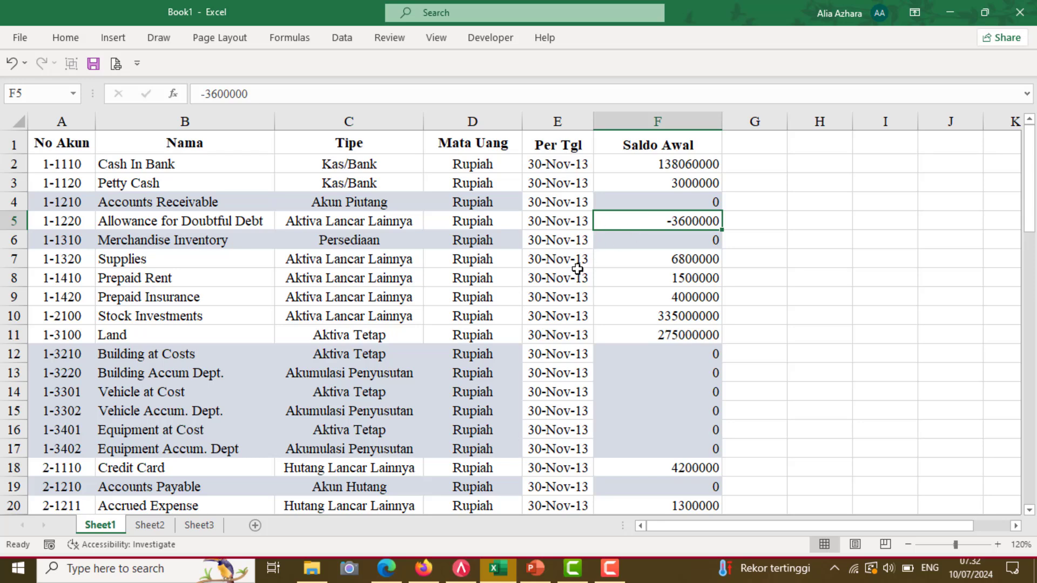
scroll(529, 358, down, 3)
scroll(529, 359, down, 1)
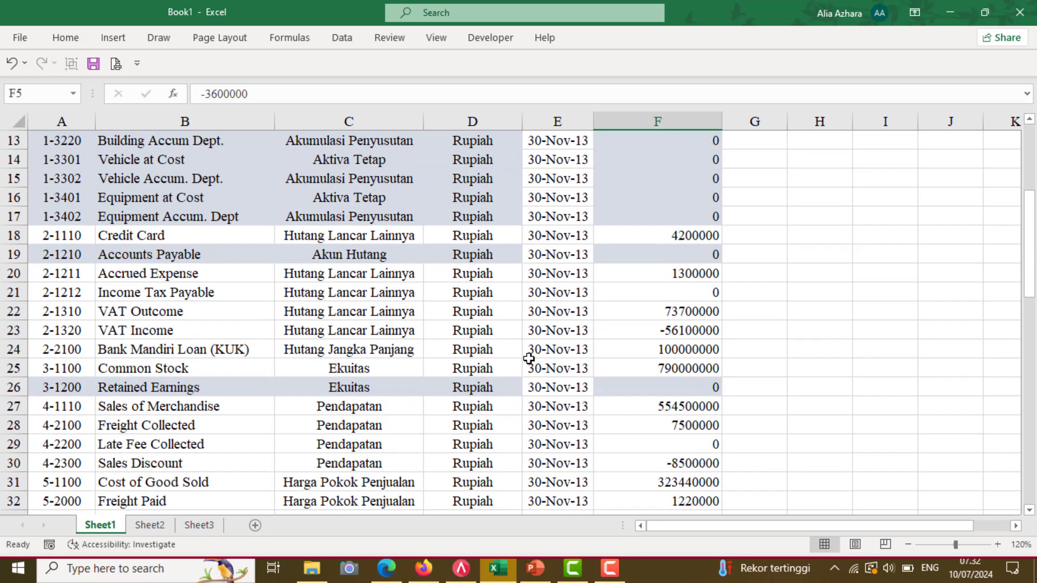
click(632, 328)
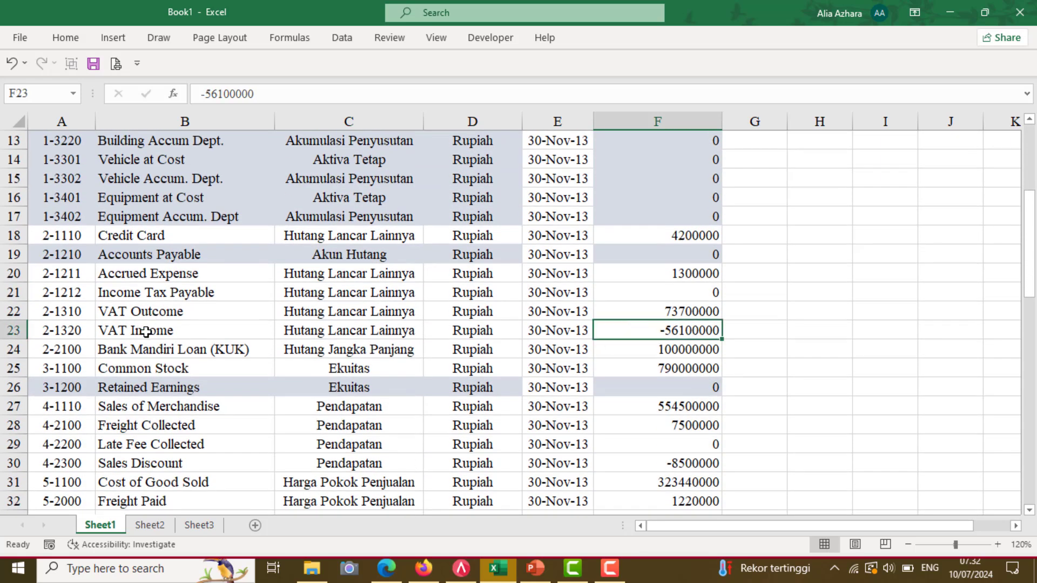
- Verify the negative Sales Discount and Purchase Discounts balances, then scroll back to the top
scroll(204, 355, down, 1)
scroll(204, 355, down, 1)
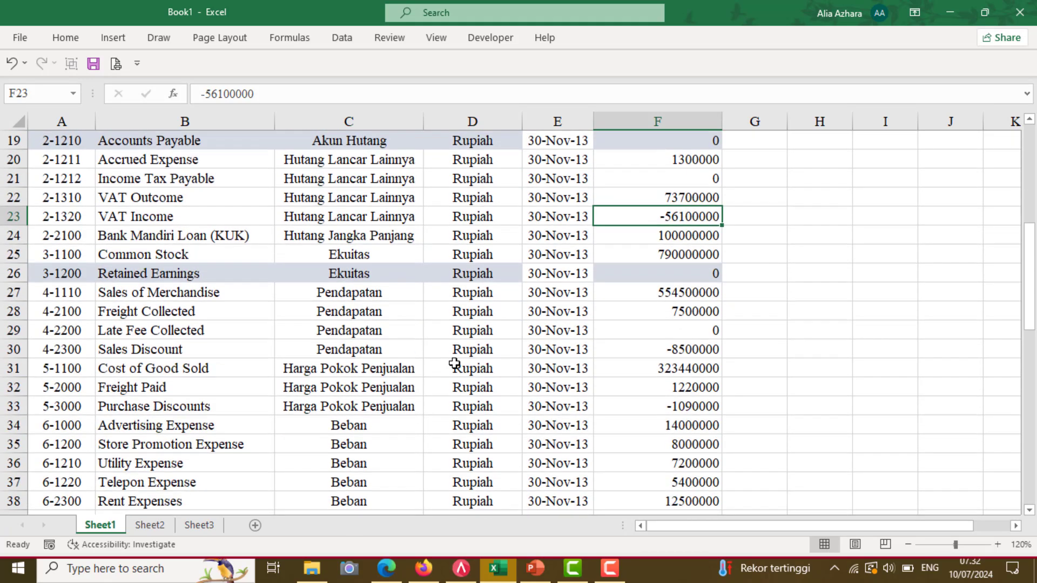
click(600, 348)
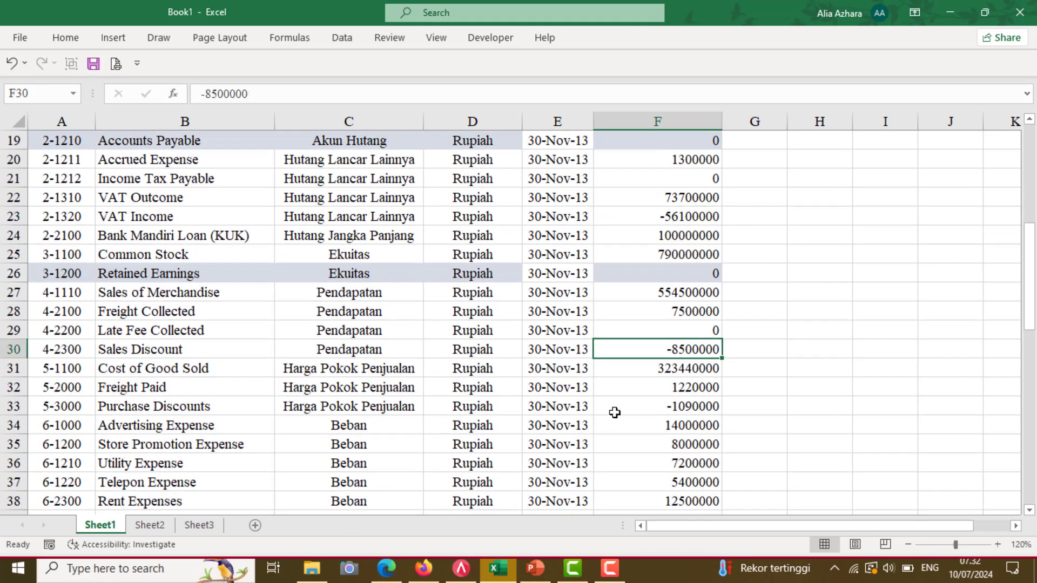
click(653, 407)
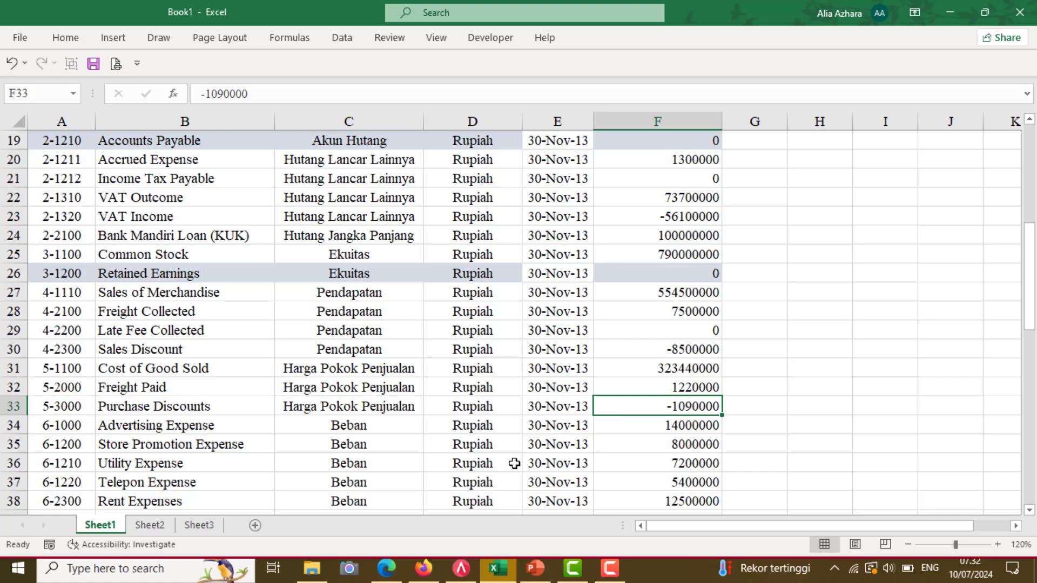
scroll(514, 463, down, 3)
scroll(515, 463, down, 1)
scroll(514, 463, down, 1)
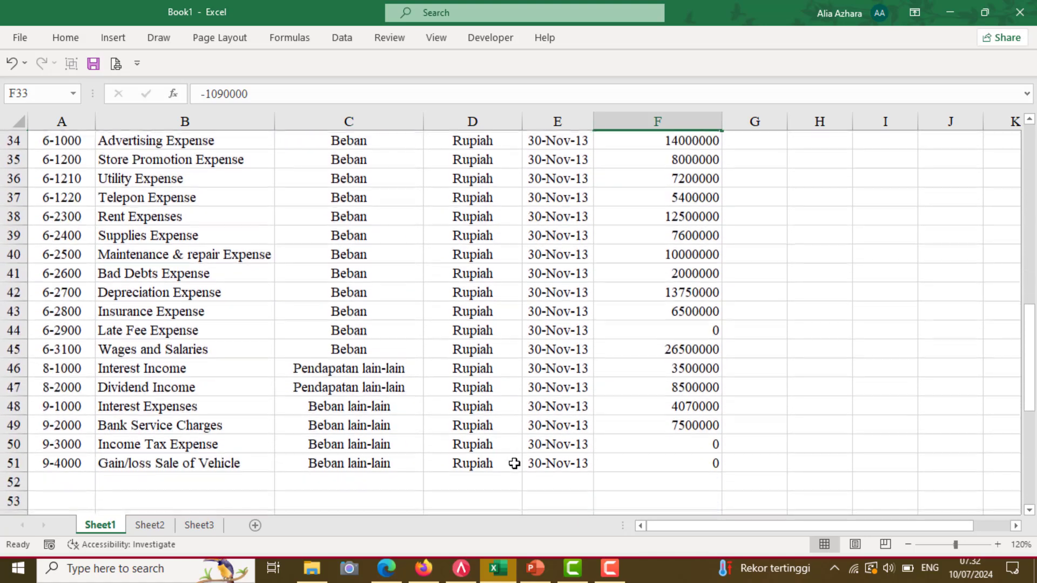
scroll(514, 464, up, 1)
scroll(515, 464, up, 1)
scroll(514, 463, up, 1)
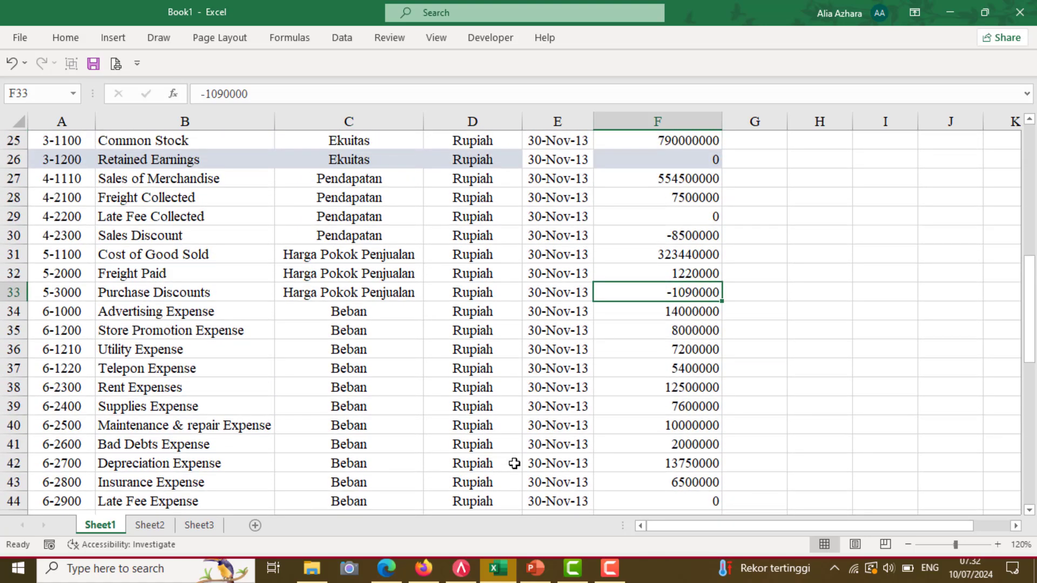
scroll(515, 463, up, 1)
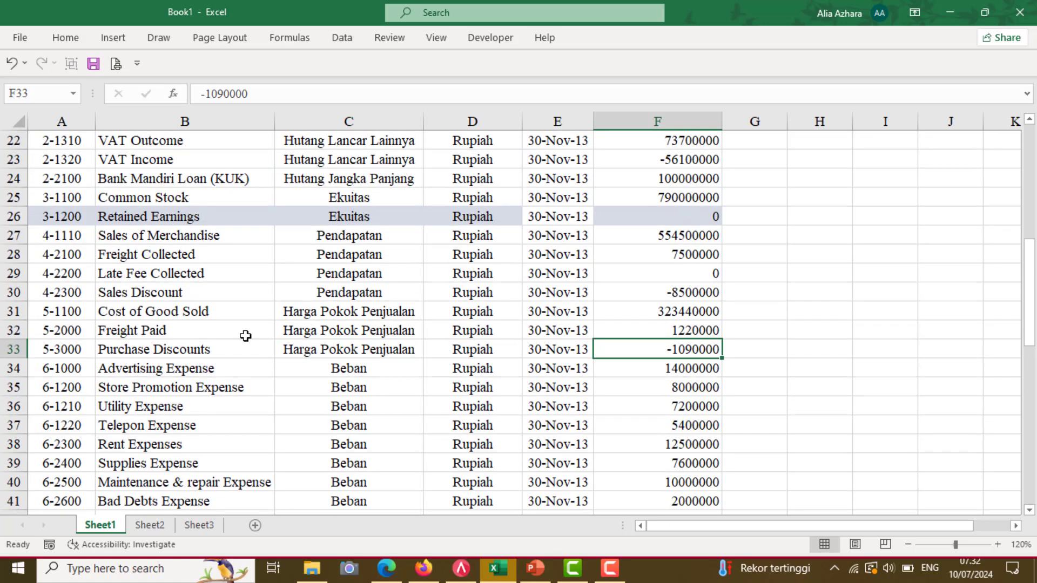
scroll(243, 336, up, 7)
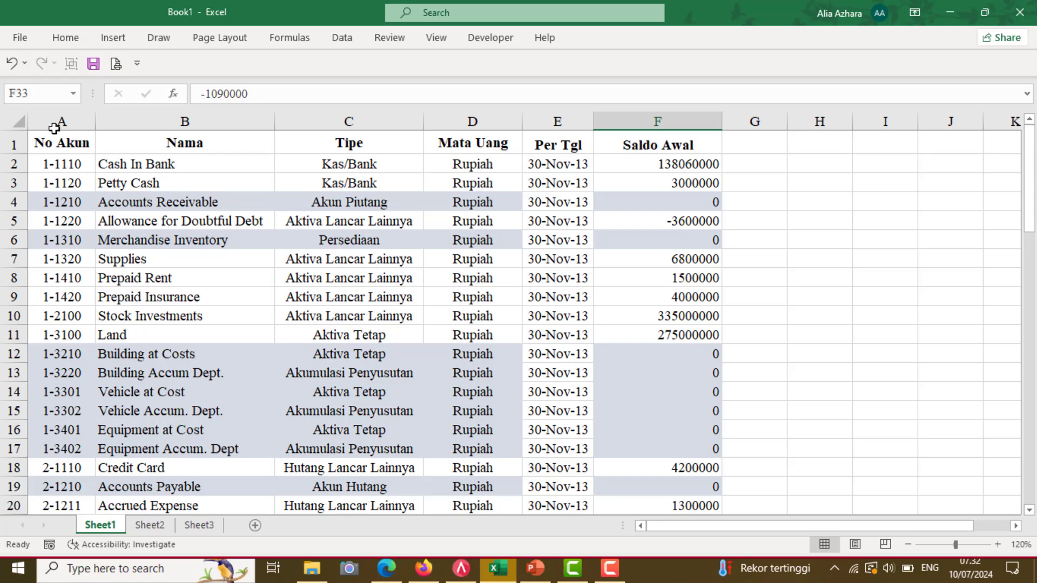
- Start Save As in Documents and name the workbook Daftar-akun
click(21, 38)
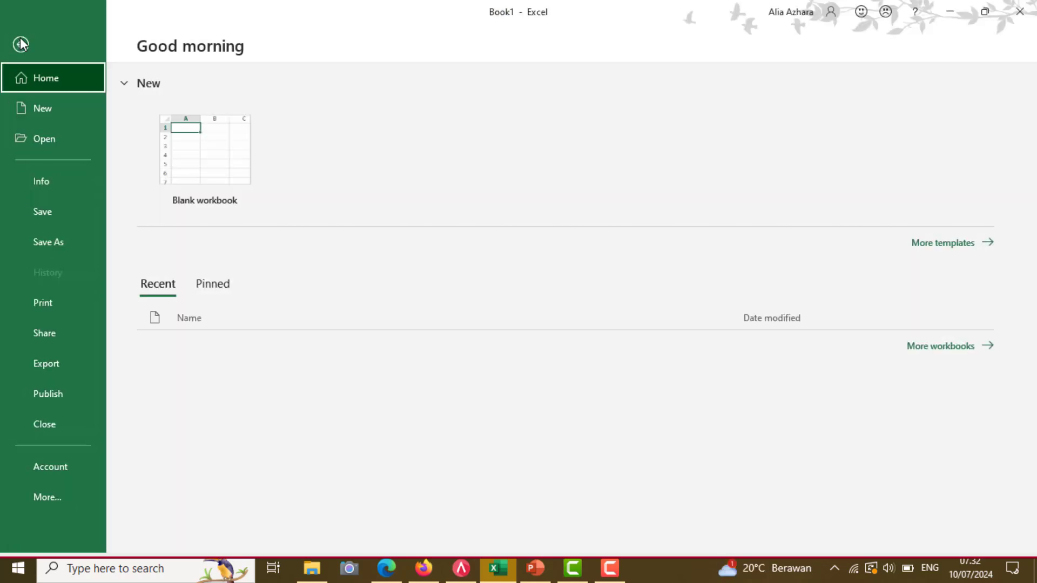
click(78, 222)
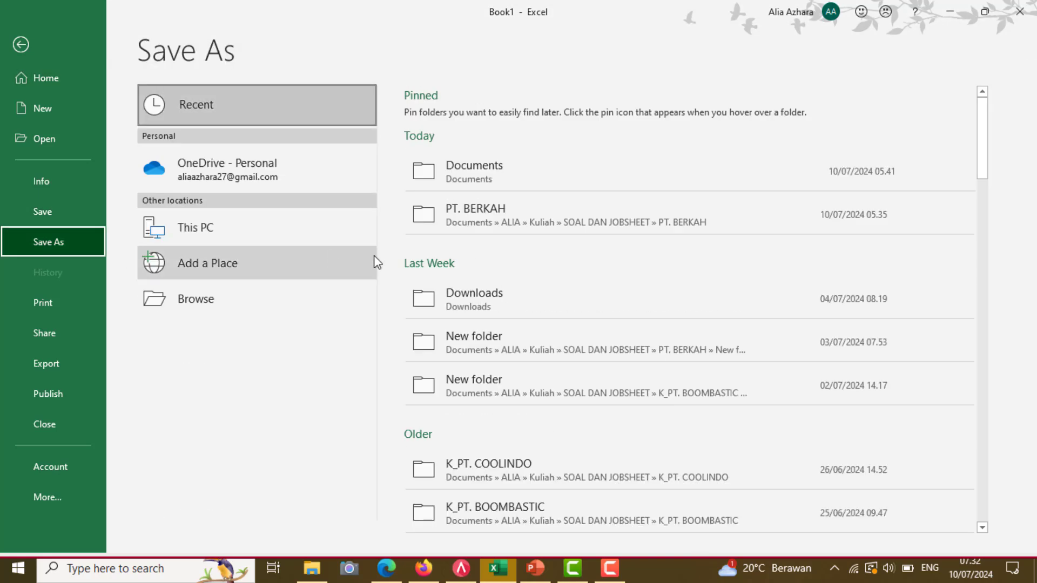
click(471, 170)
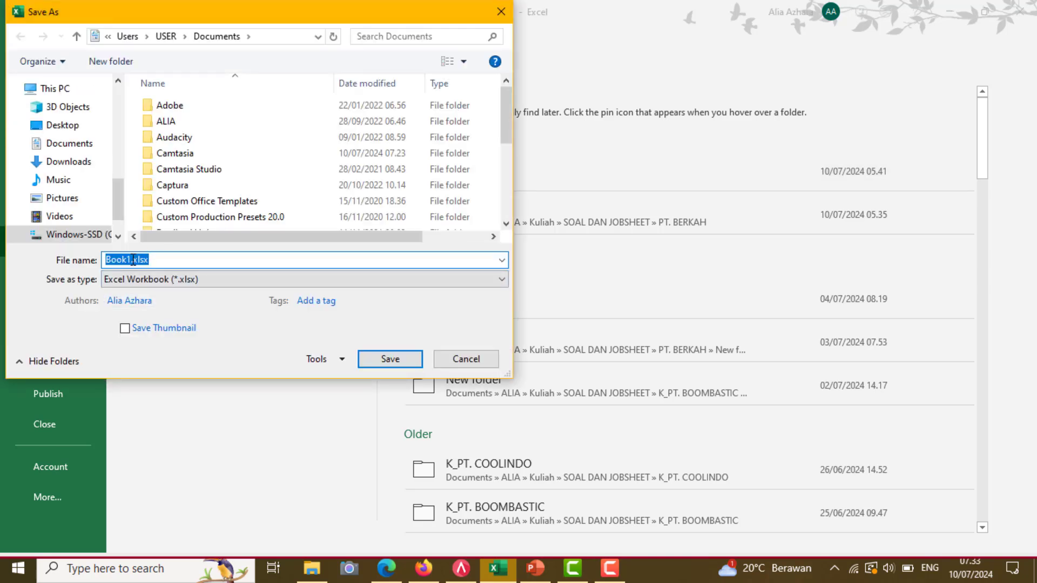
drag(131, 260, 108, 260)
key(Caps_Lock)
text(D)
key(Caps_Lock)
text(aftar)
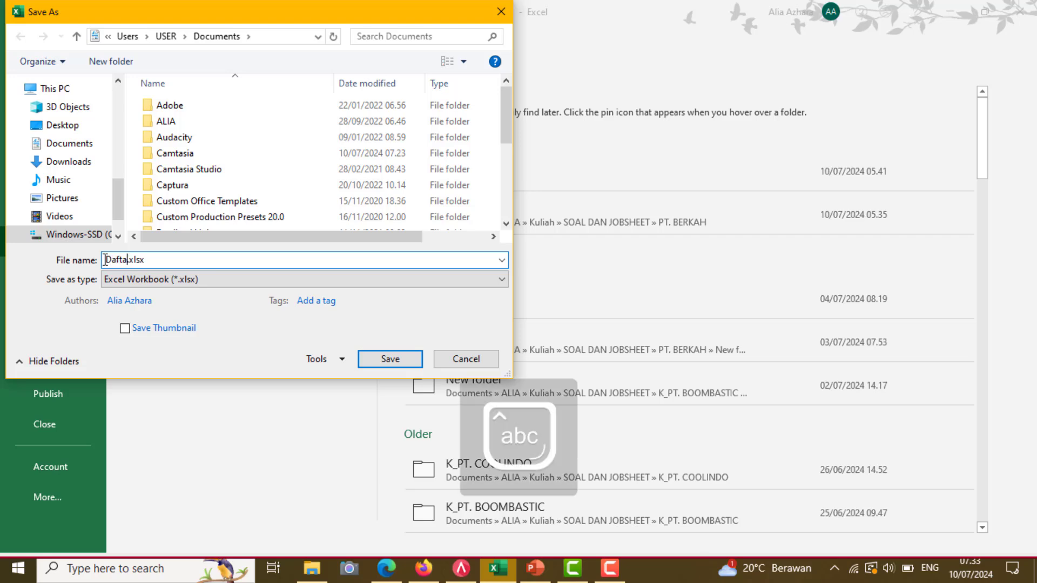
text(0)
key(BackSpace)
text(-akun)
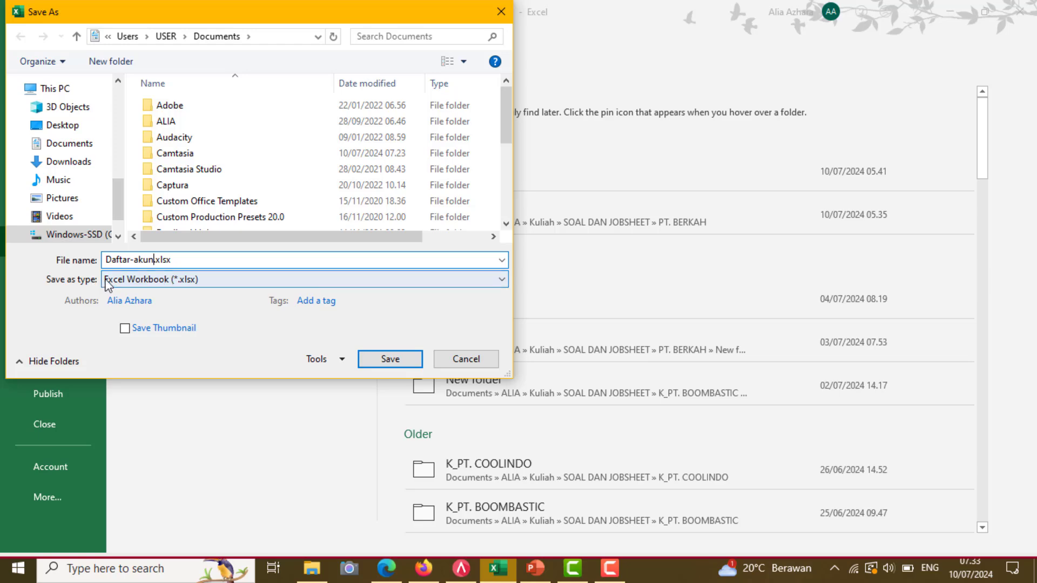
- Save it as an Excel 97-2003 Workbook (*.xls), accepting the compatibility warning
click(144, 282)
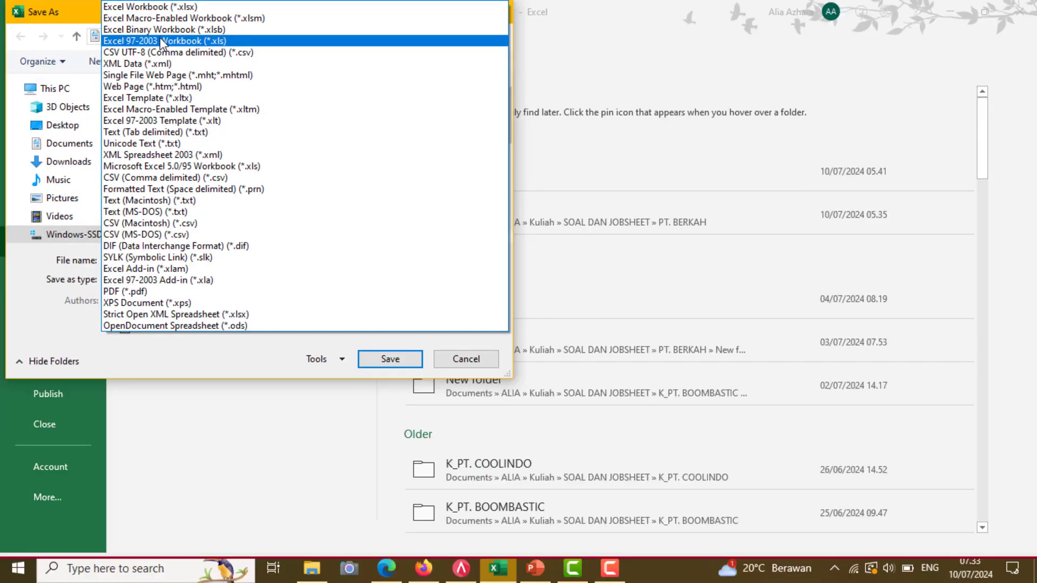
click(161, 43)
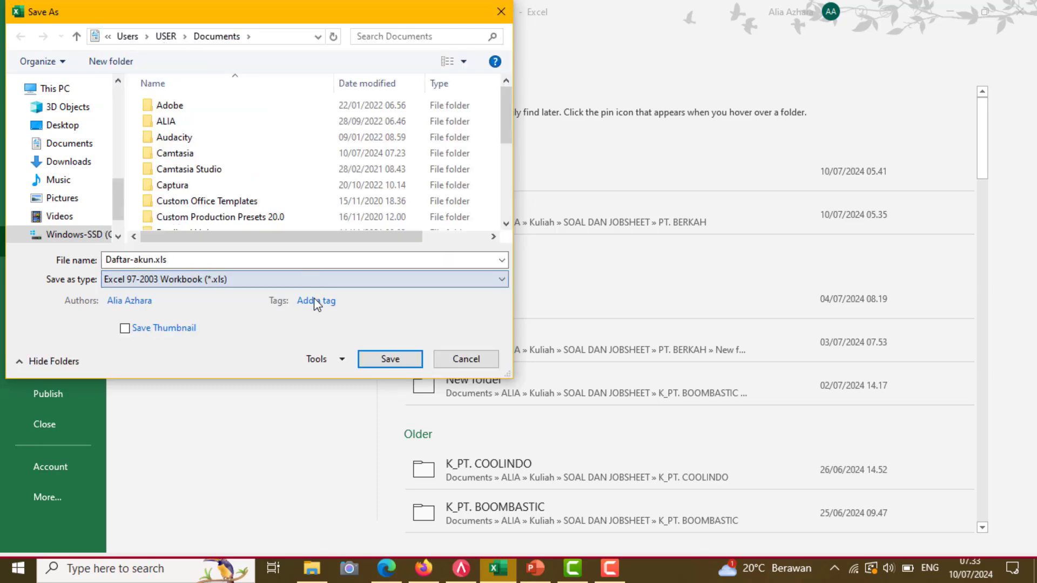
click(390, 361)
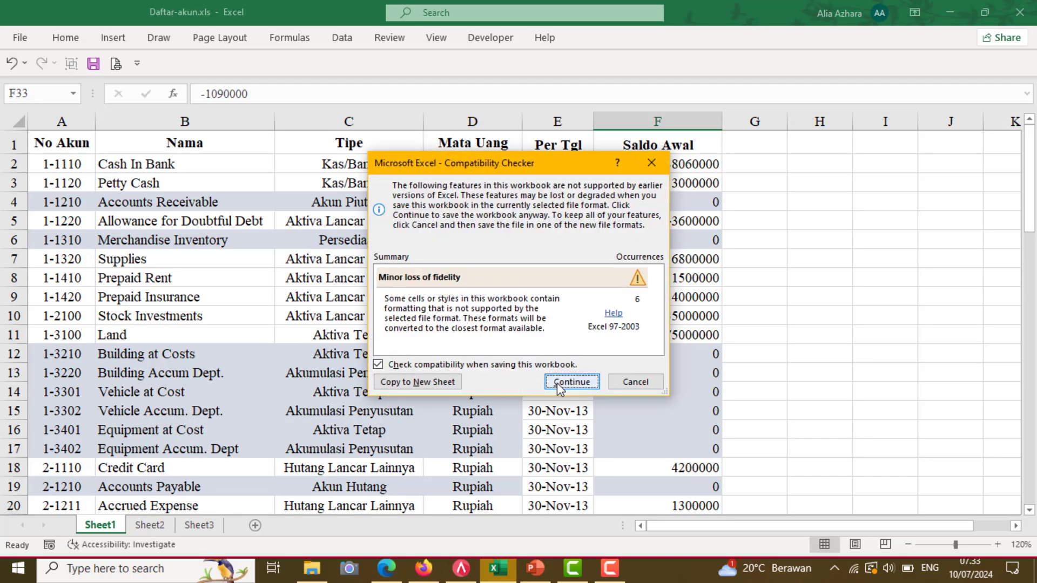
click(558, 385)
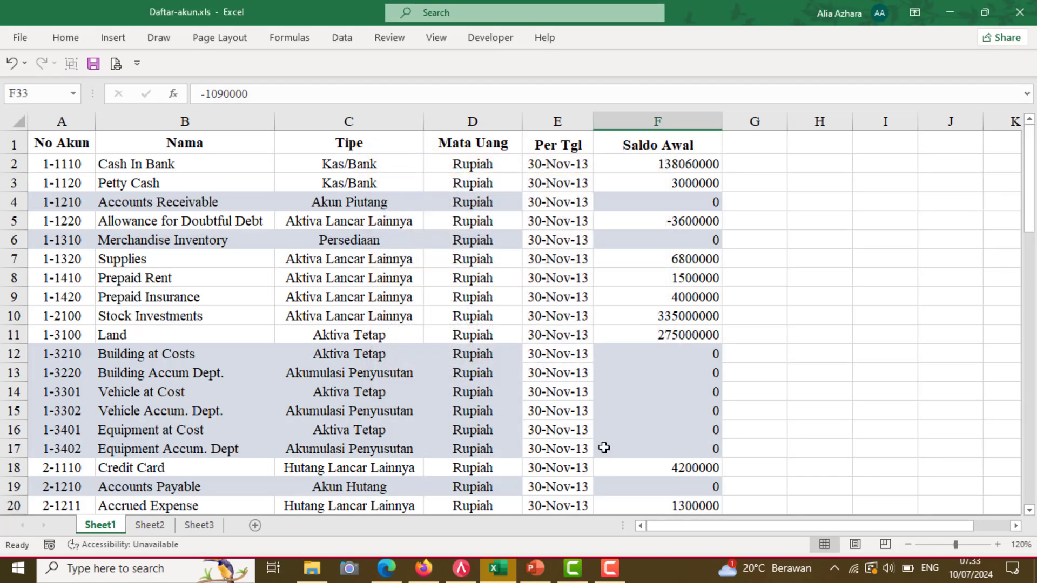
- Start the account import and pick Daftar-akun.xls, filtering the file list to Excel (*.xls)
click(462, 570)
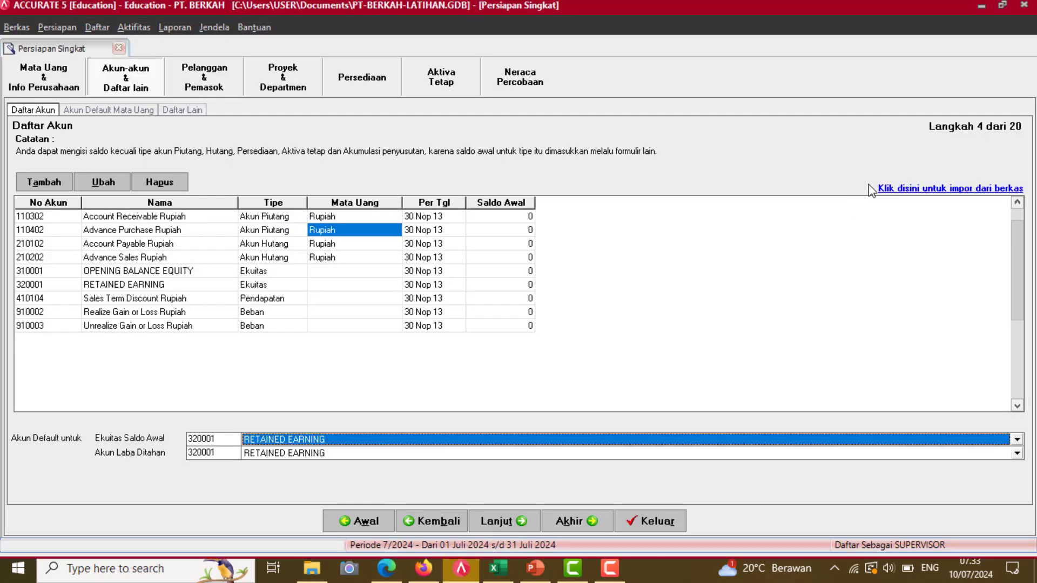
click(897, 189)
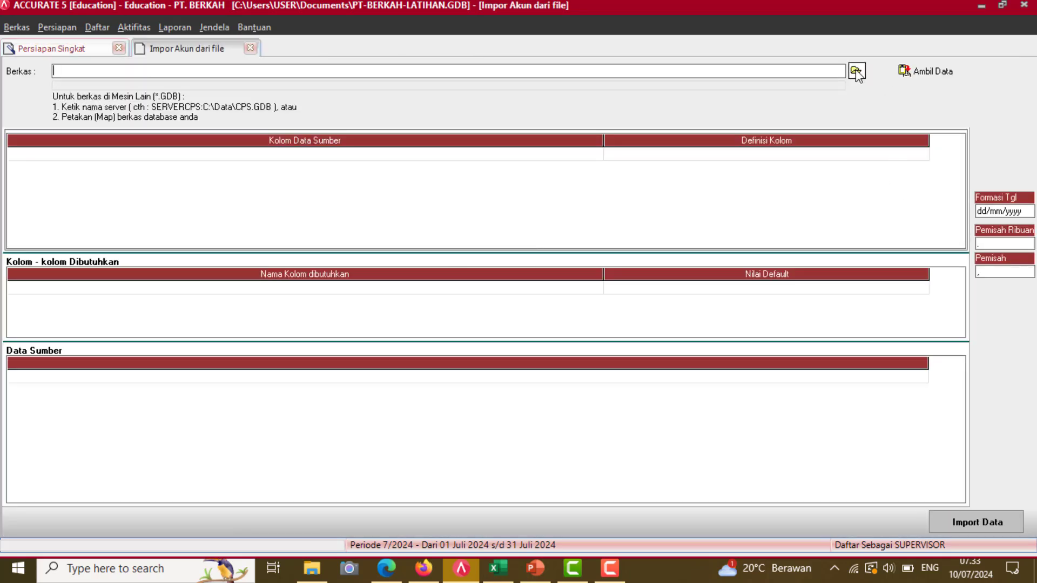
click(857, 71)
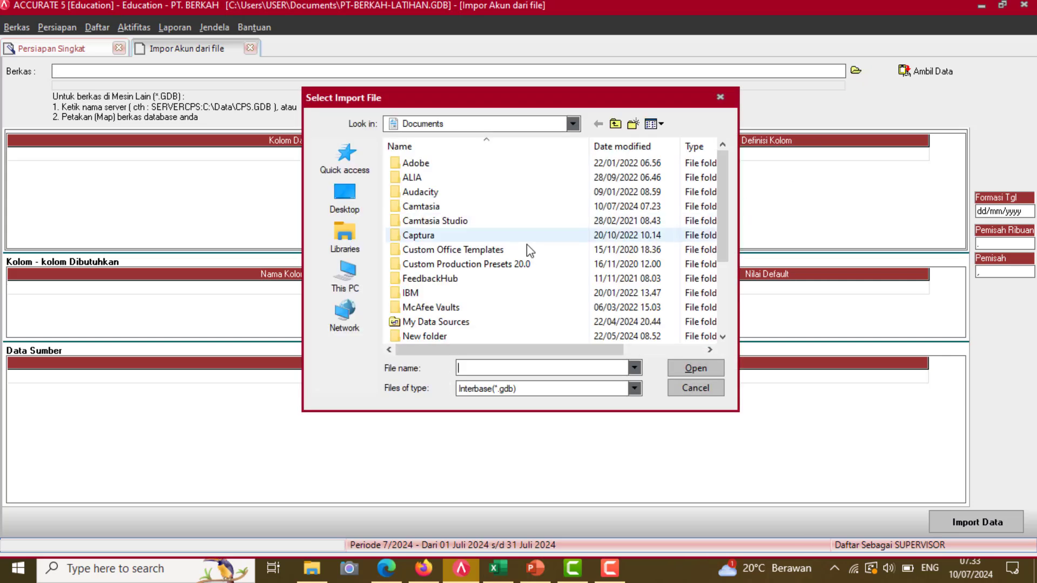
click(468, 390)
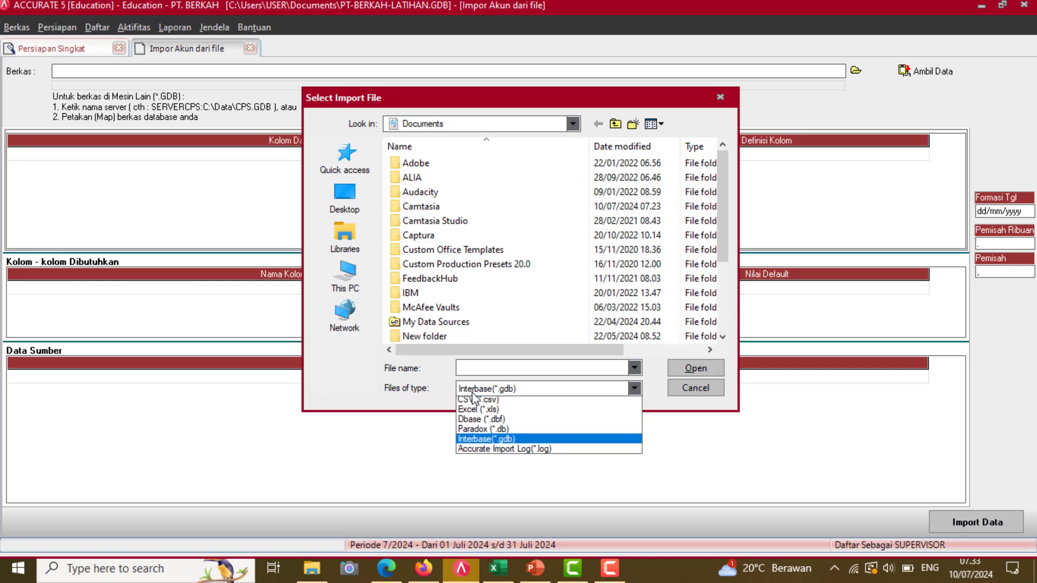
click(462, 414)
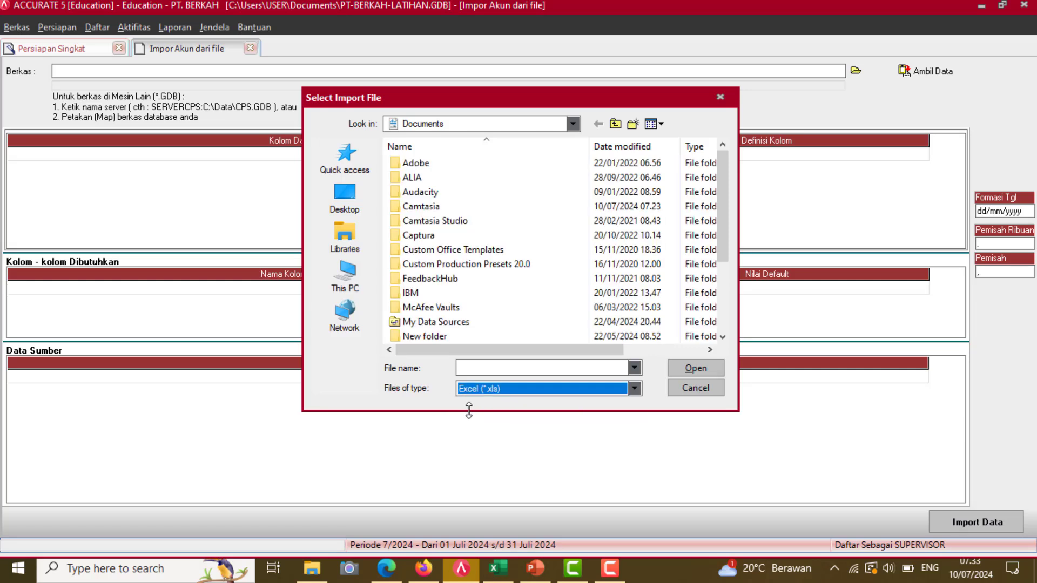
drag(721, 215, 714, 287)
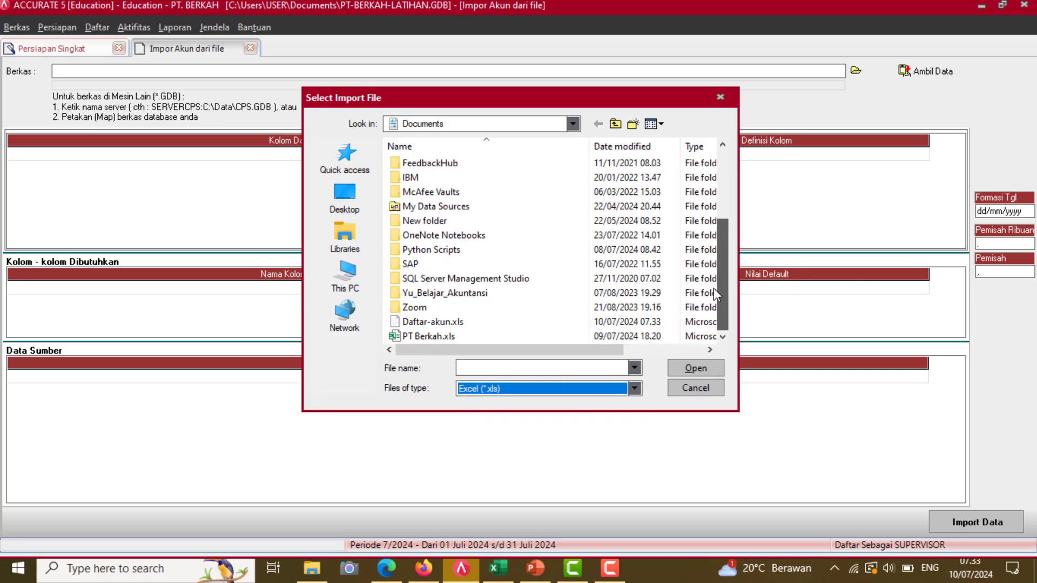
click(473, 322)
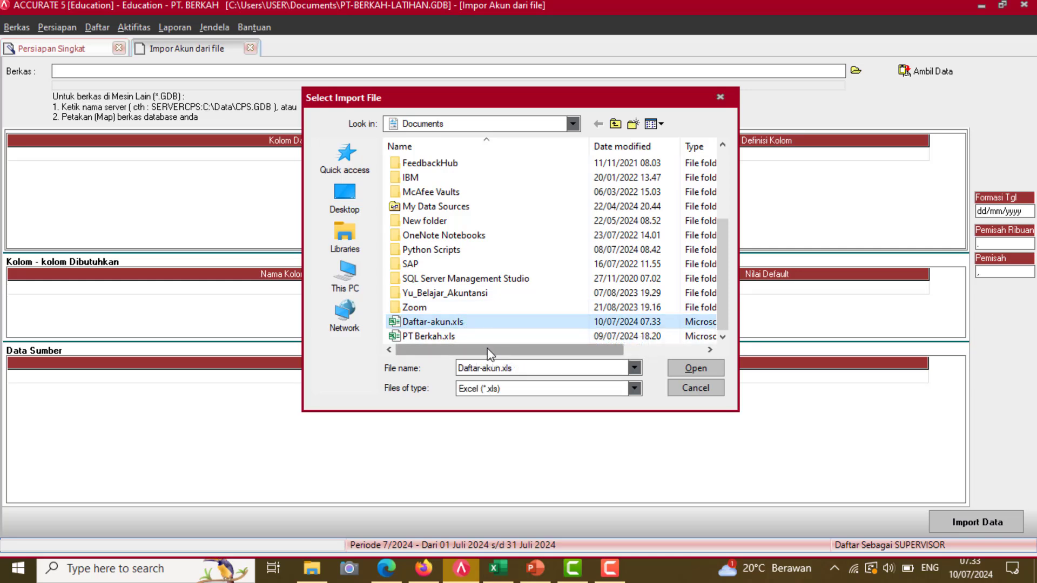
- Load Daftar-akun.xls and delete its No Akun header row so data starts at 1-1110
click(696, 369)
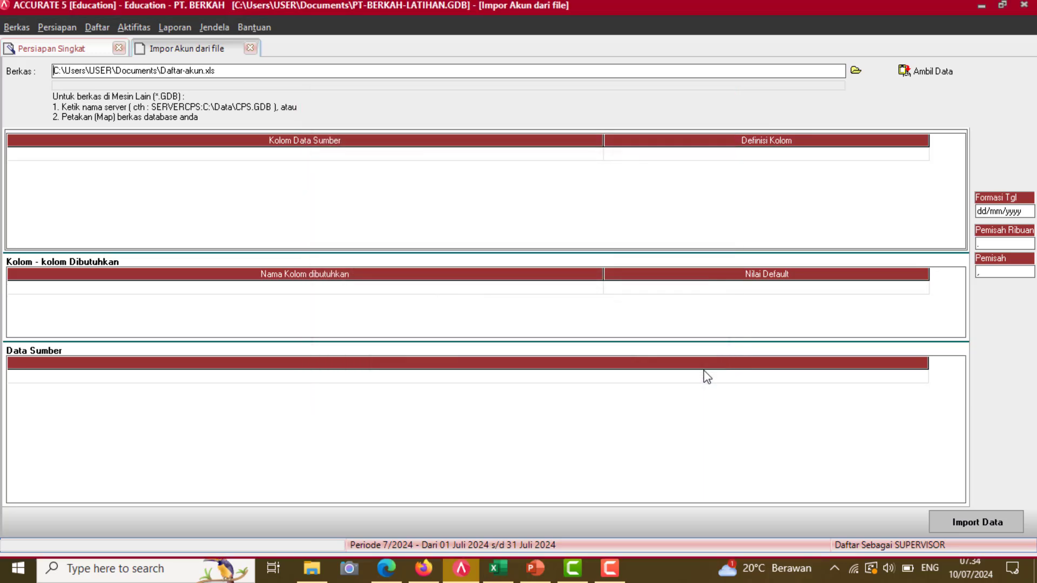
click(926, 71)
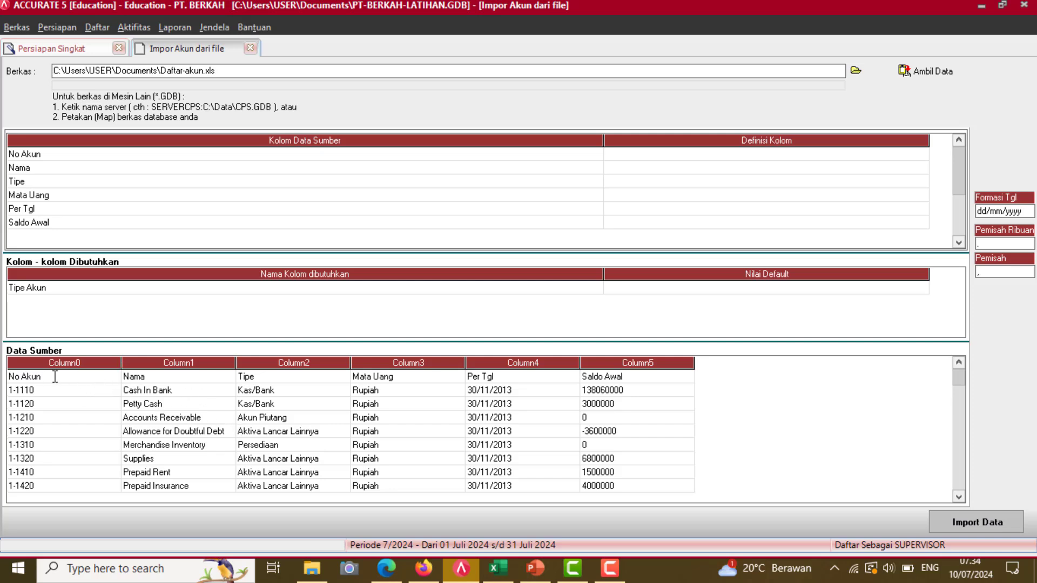
right_click(88, 380)
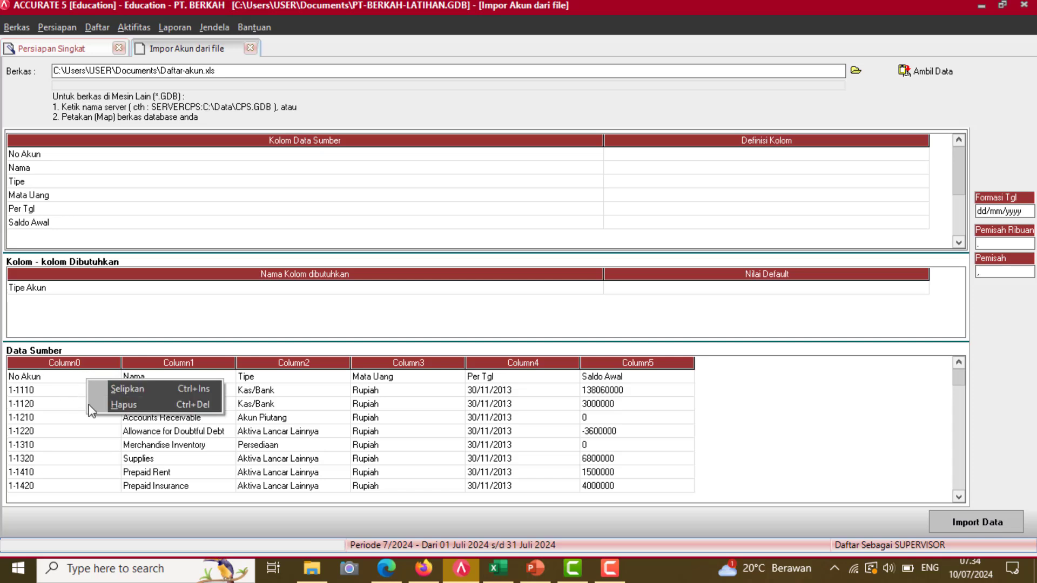
click(108, 402)
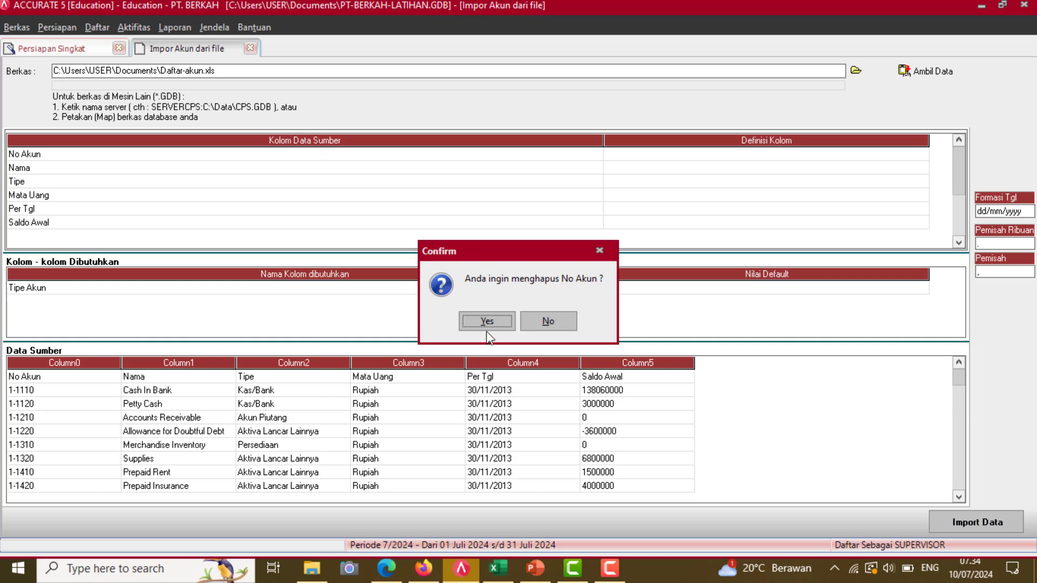
click(488, 322)
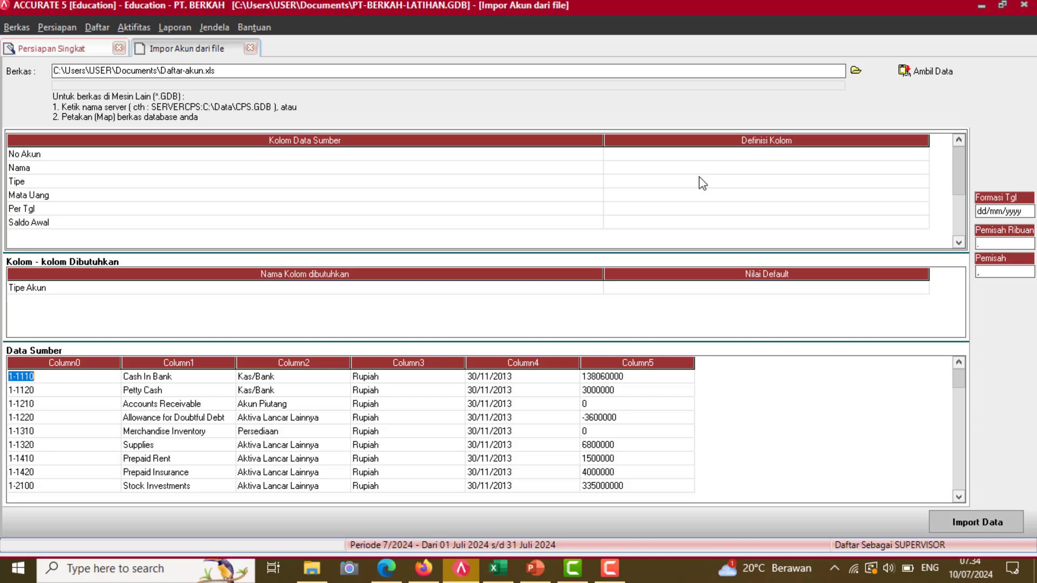
- Map the source columns No Akun, Nama and Tipe to No. Akun, Nama Akun and Tipe Akun
click(798, 154)
click(922, 154)
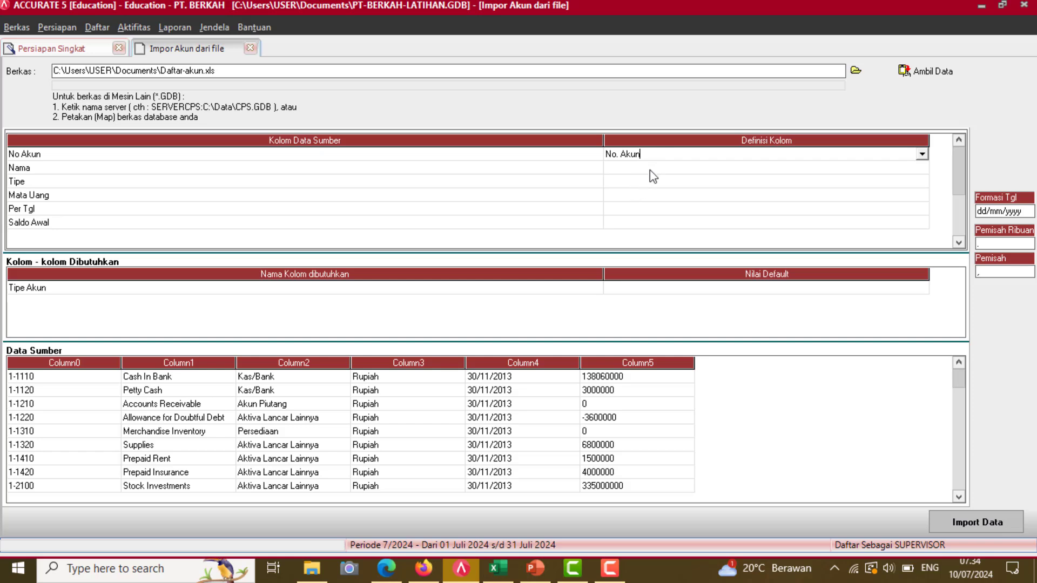
click(654, 168)
click(922, 168)
click(643, 198)
click(643, 186)
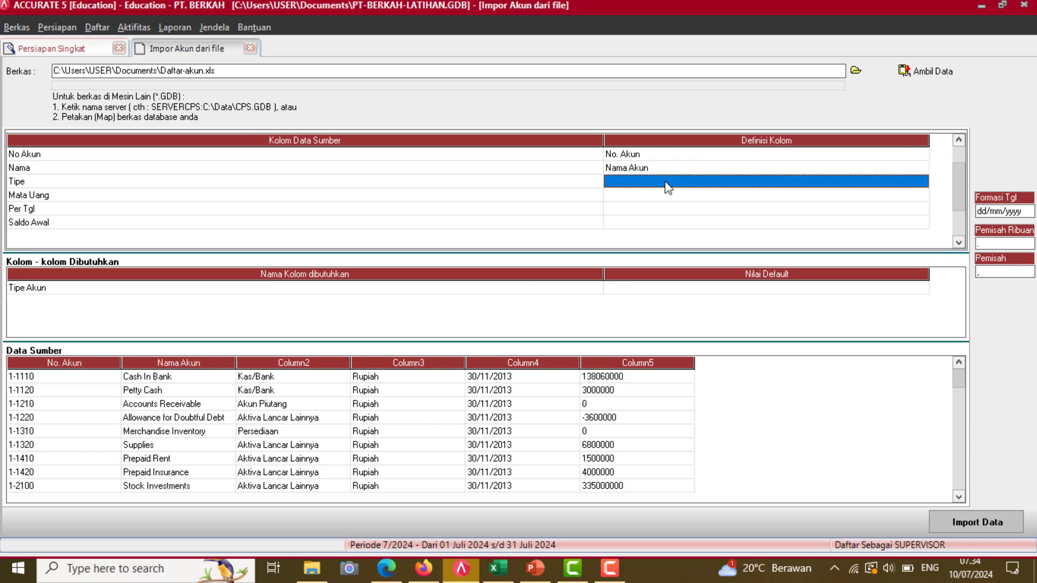
click(922, 182)
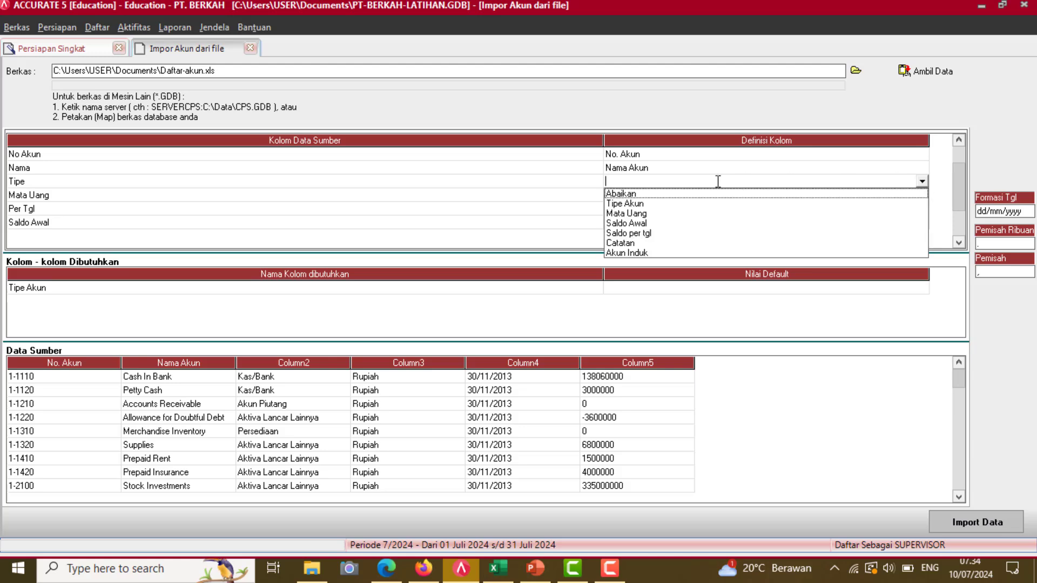
click(640, 205)
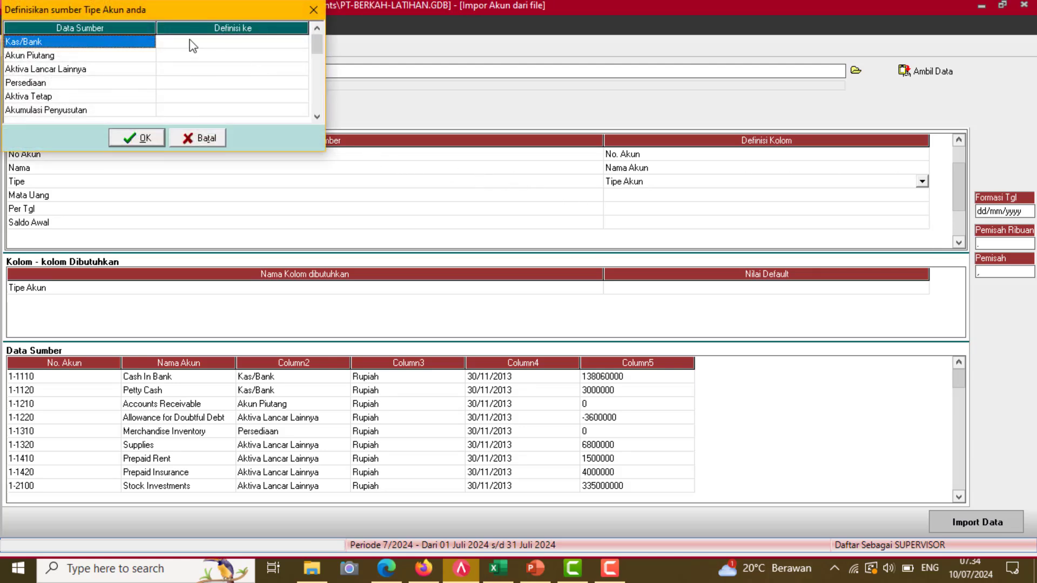
- Match the balance-sheet types, Kas/Bank through Hutang Jangka Panjang and Ekuitas, to the same Accurate types
click(196, 44)
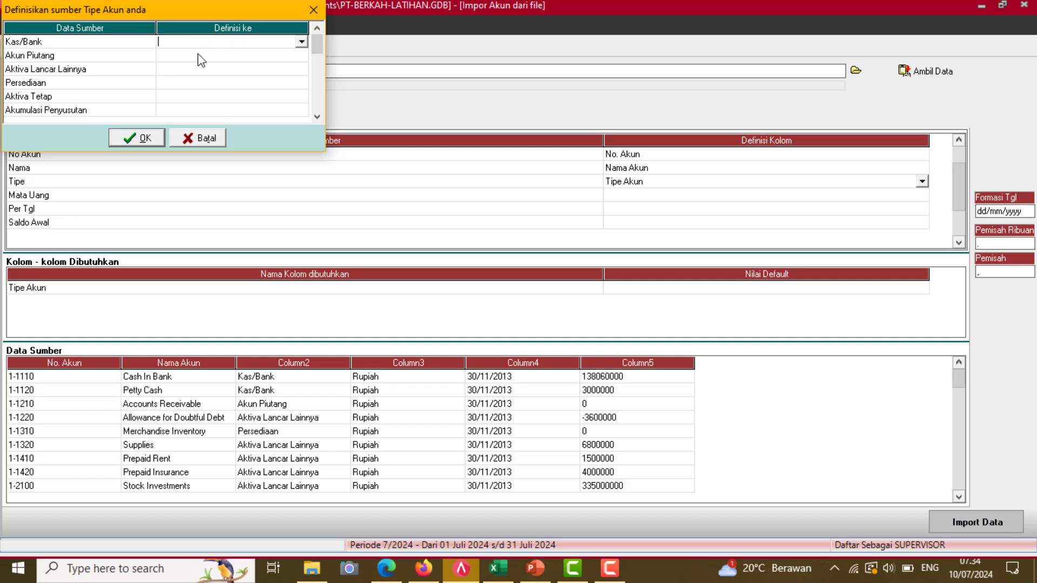
click(299, 42)
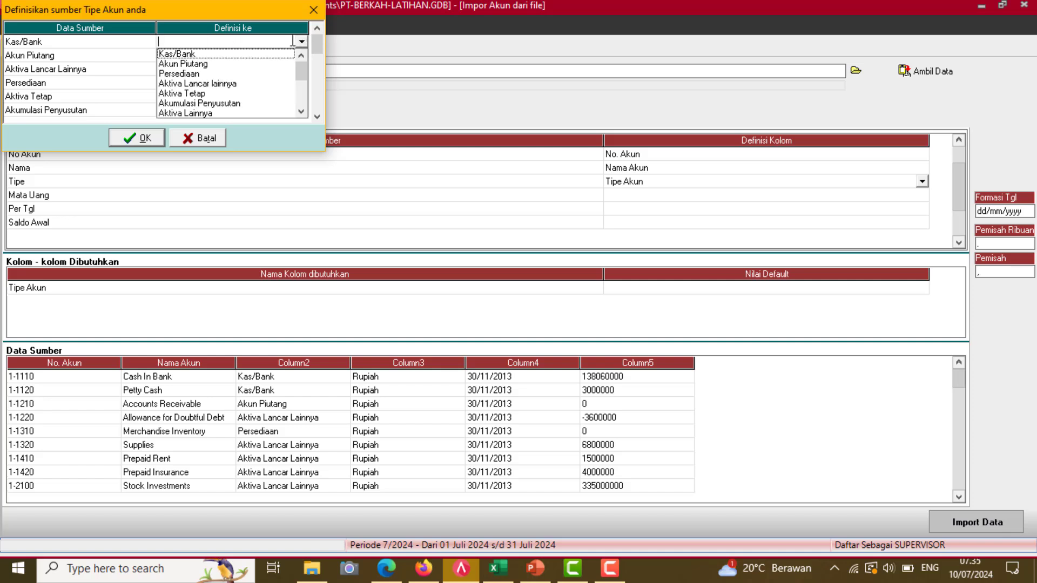
click(204, 56)
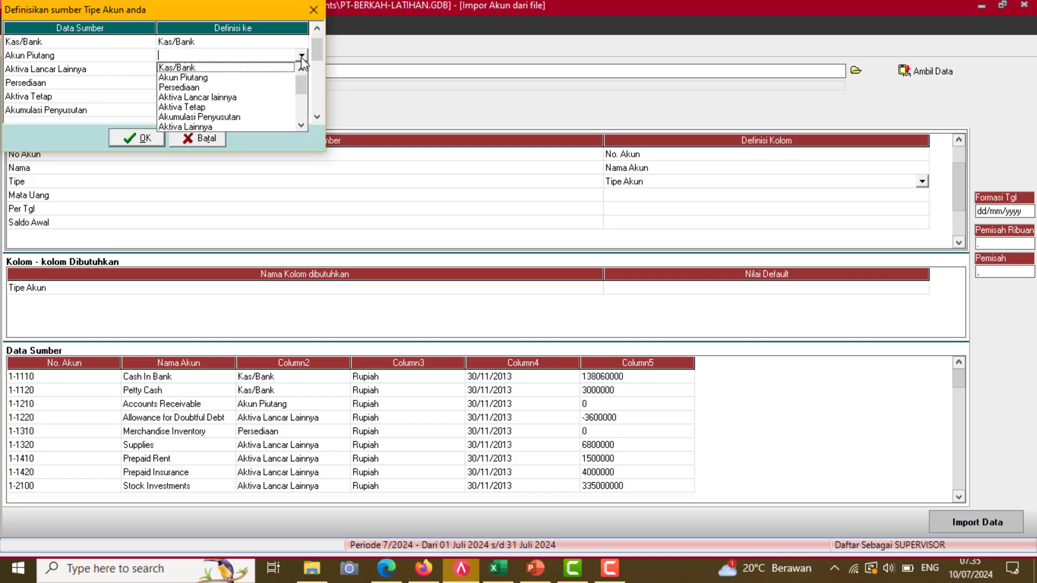
click(259, 76)
click(251, 111)
click(179, 114)
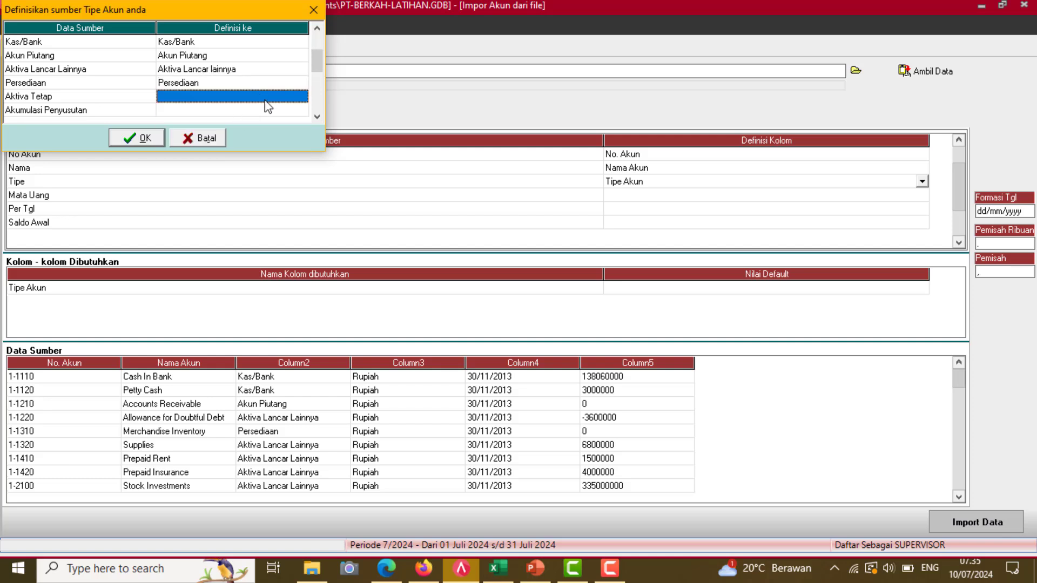
click(259, 96)
click(183, 148)
click(227, 110)
click(199, 171)
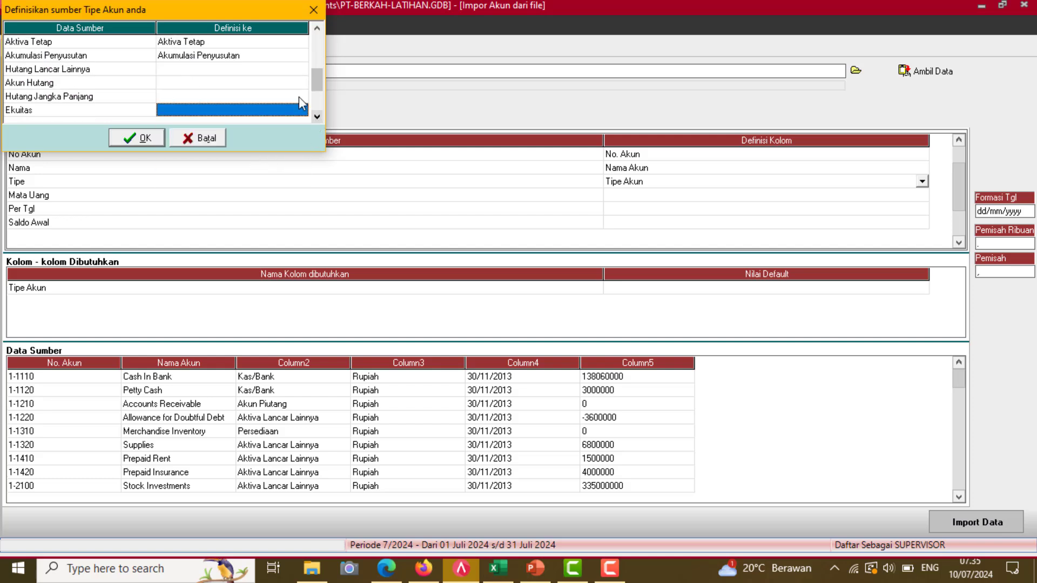
click(301, 69)
scroll(242, 131, down, 1)
click(242, 132)
click(301, 84)
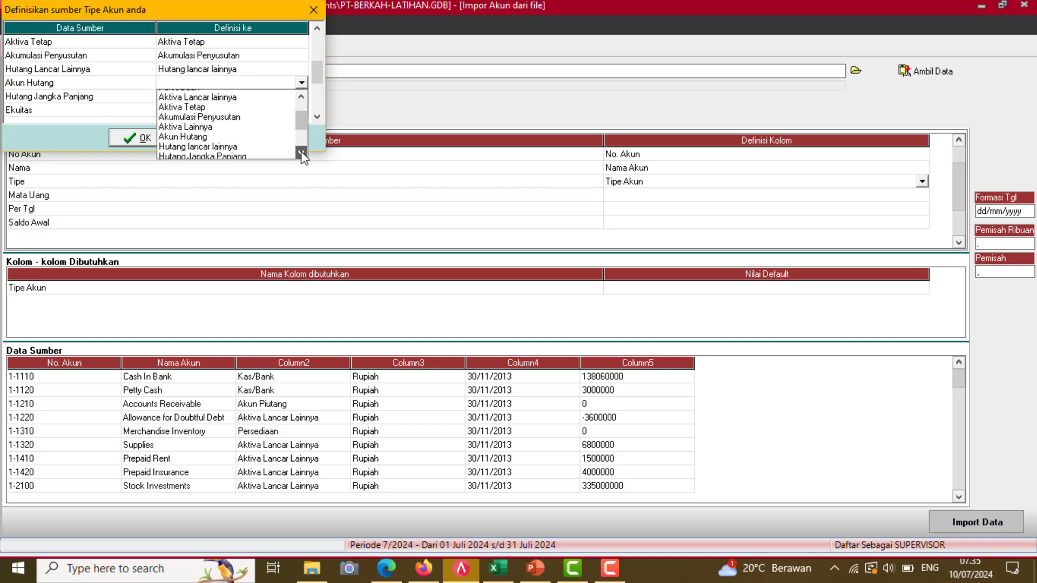
click(297, 136)
click(302, 97)
click(297, 165)
click(302, 109)
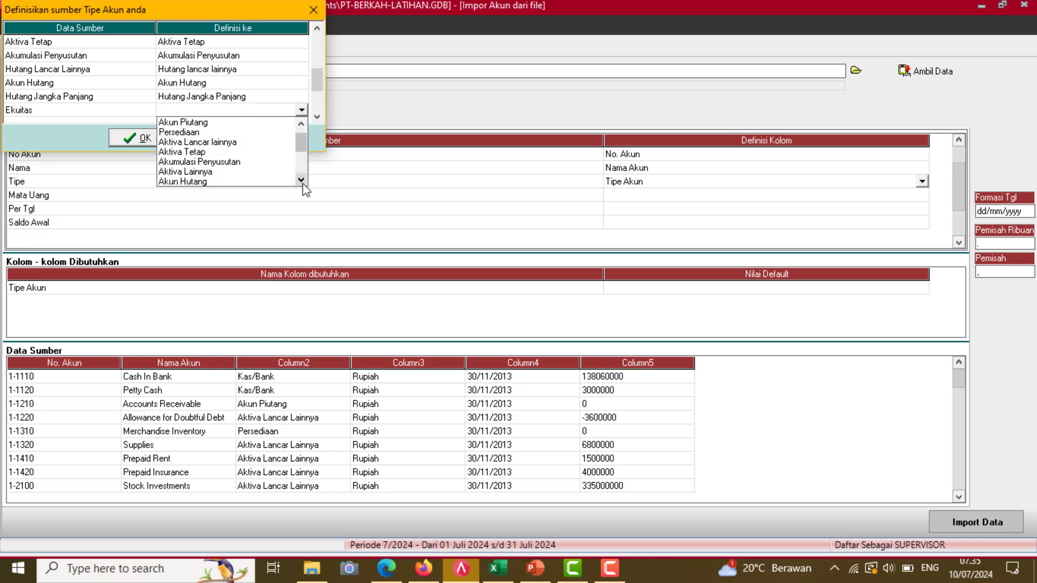
click(217, 180)
- Match Pendapatan, Harga Pokok Penjualan, Beban and the lain-lain types, then confirm the type mapping
scroll(242, 96, down, 1)
click(242, 96)
click(302, 96)
scroll(301, 126, down, 2)
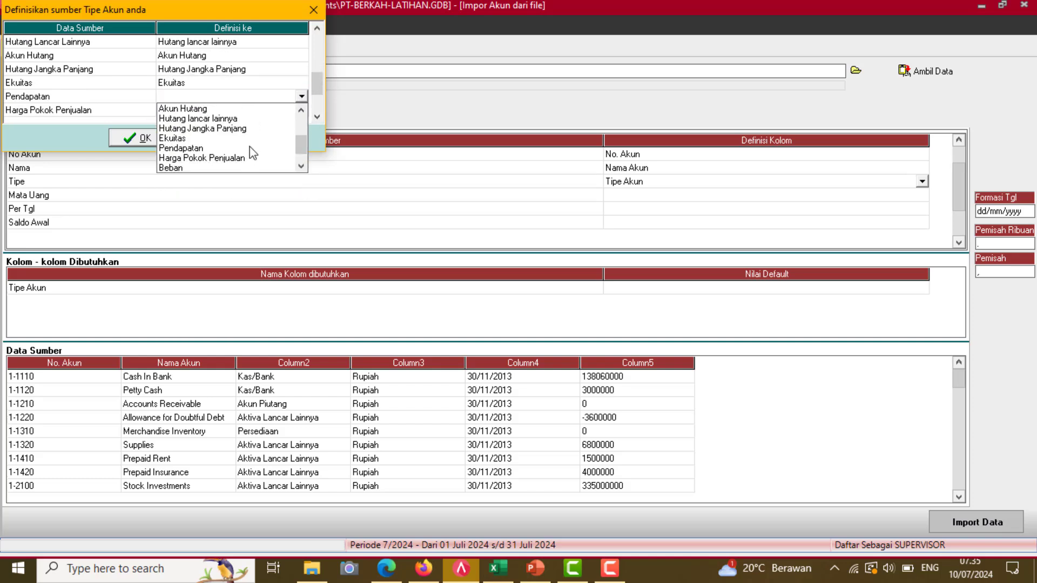
click(251, 143)
click(302, 110)
scroll(262, 151, down, 3)
click(261, 143)
click(317, 115)
click(301, 82)
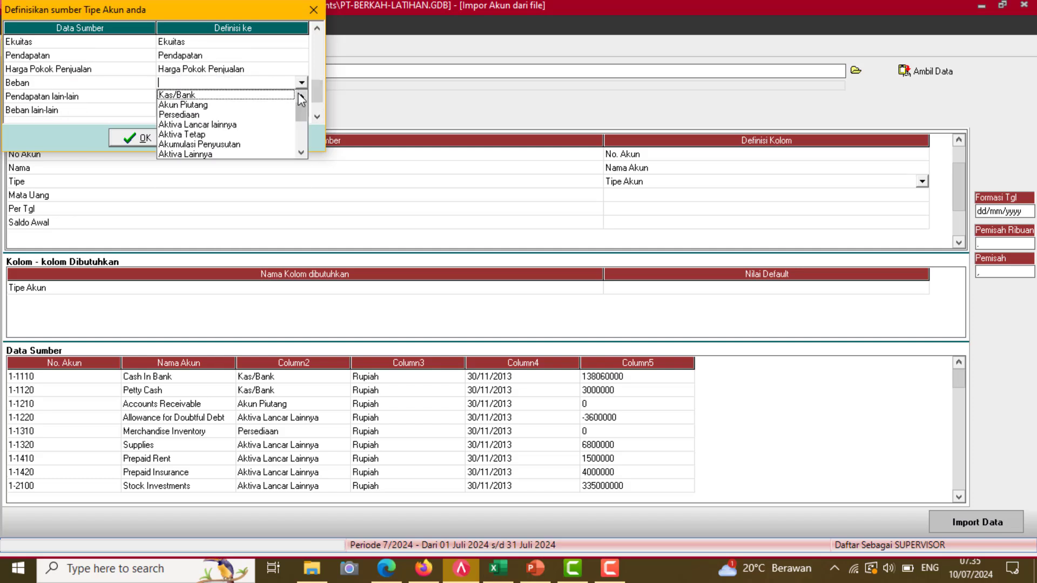
scroll(227, 124, down, 2)
click(227, 125)
click(302, 96)
click(216, 156)
click(296, 110)
click(301, 110)
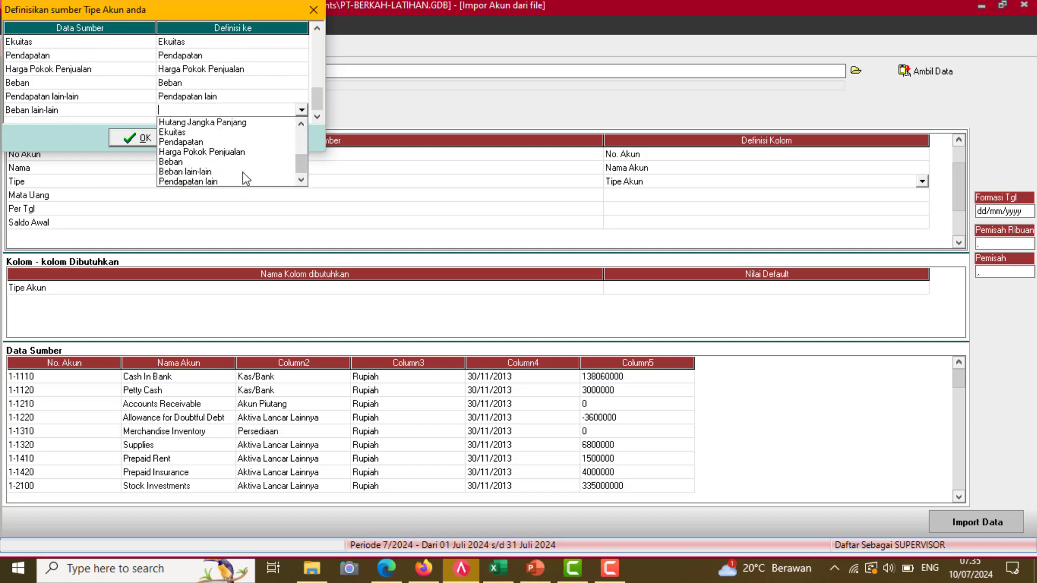
click(242, 174)
click(241, 98)
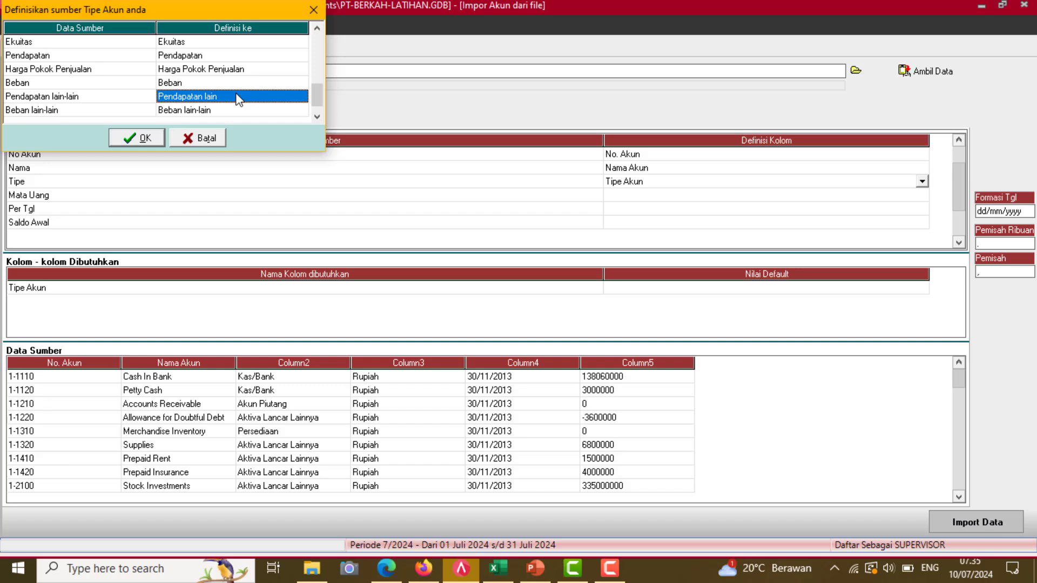
click(145, 141)
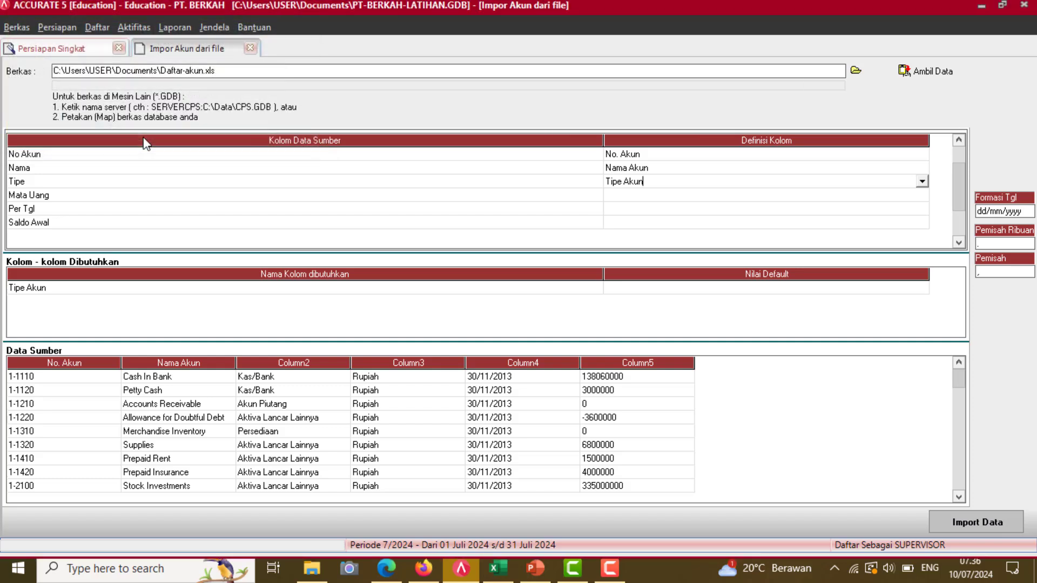
- Define the currency column as Mata Uang and map the file's Rupiah to Rupiah
click(718, 197)
click(718, 196)
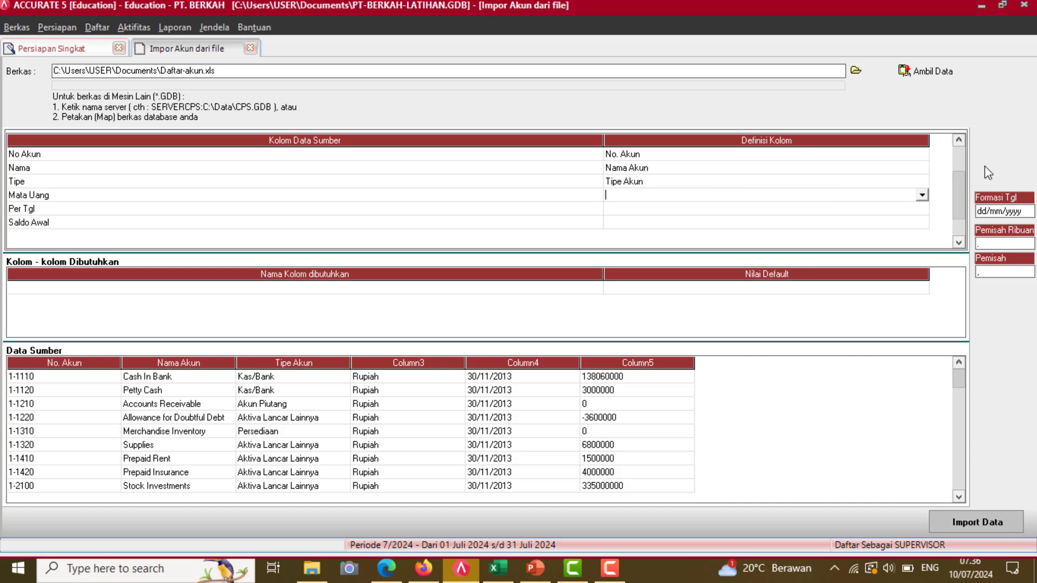
click(922, 197)
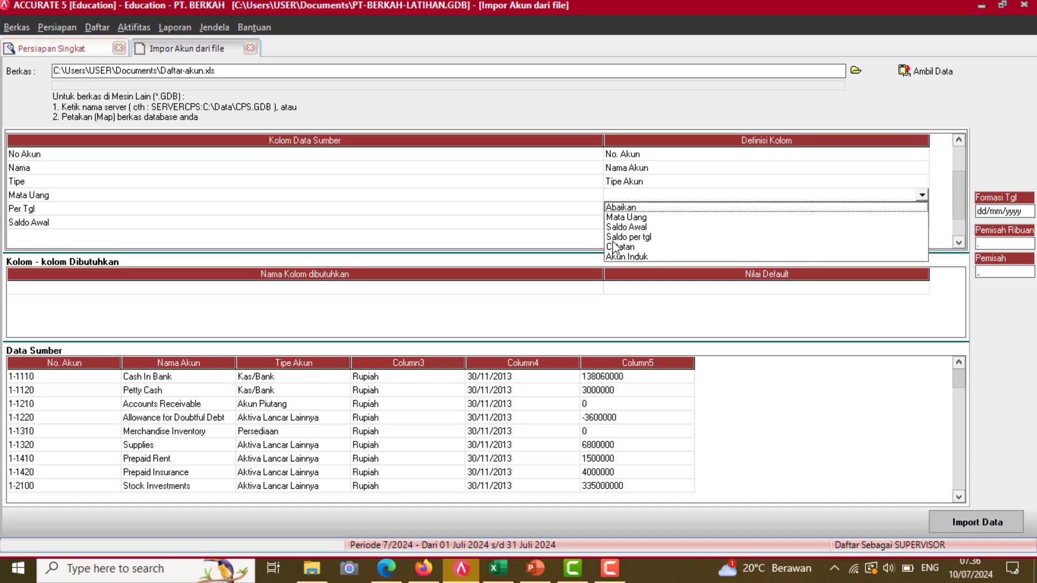
click(631, 217)
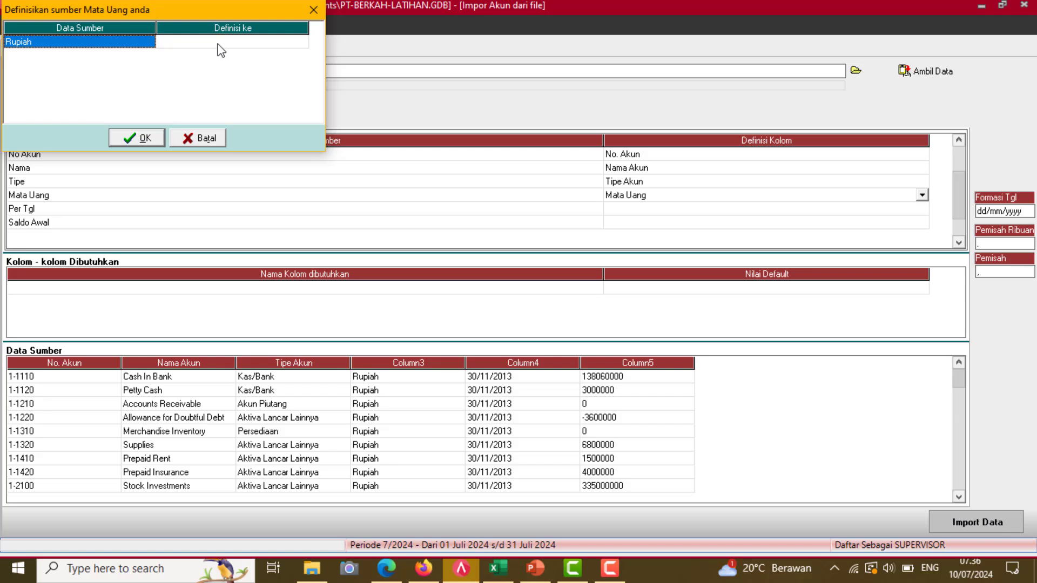
click(221, 43)
click(300, 42)
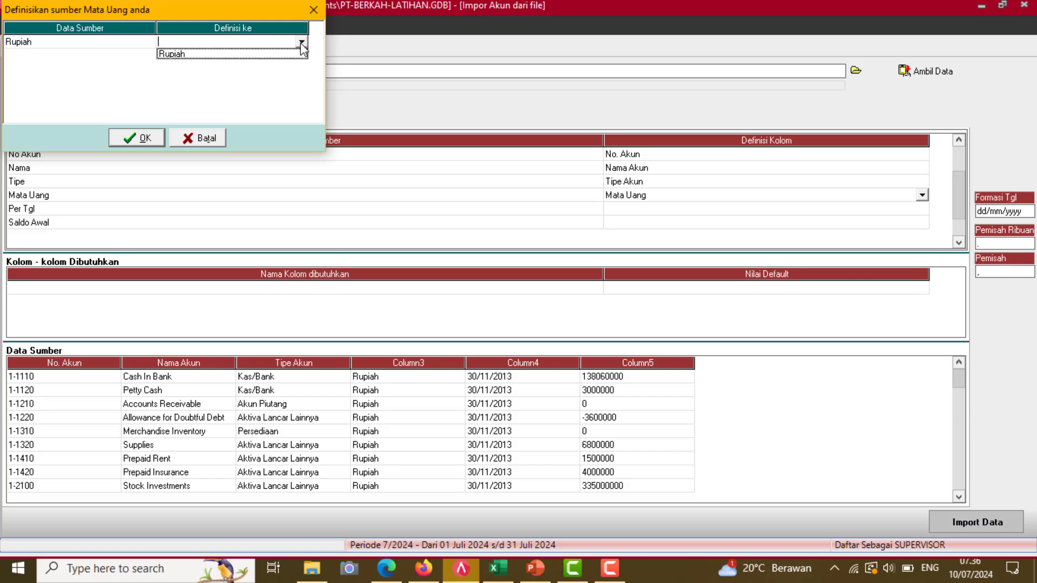
click(219, 54)
click(139, 139)
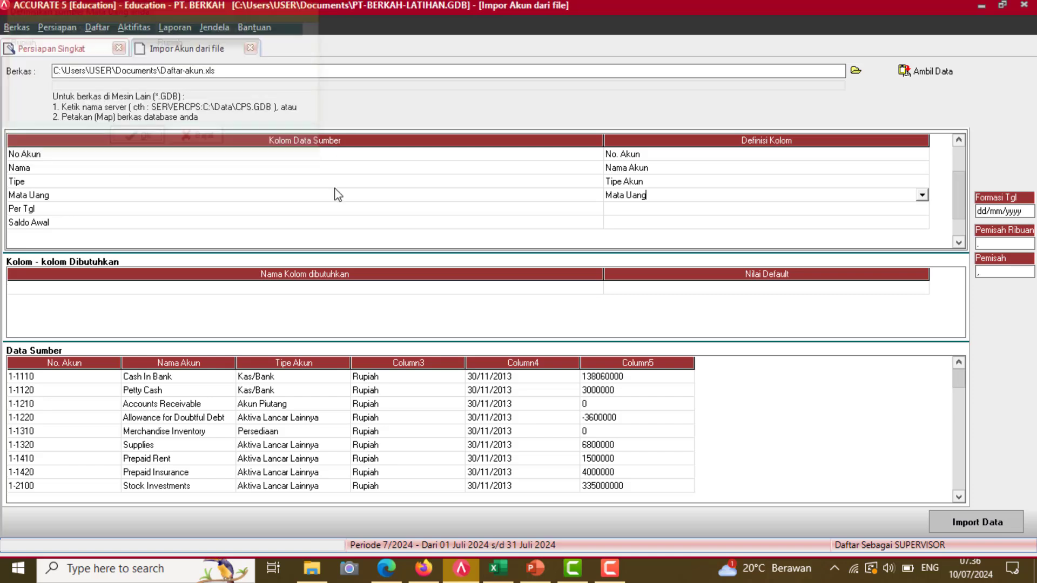
- Define Per Tgl as Saldo per tgl and Saldo Awal as Saldo Awal
click(764, 212)
click(763, 213)
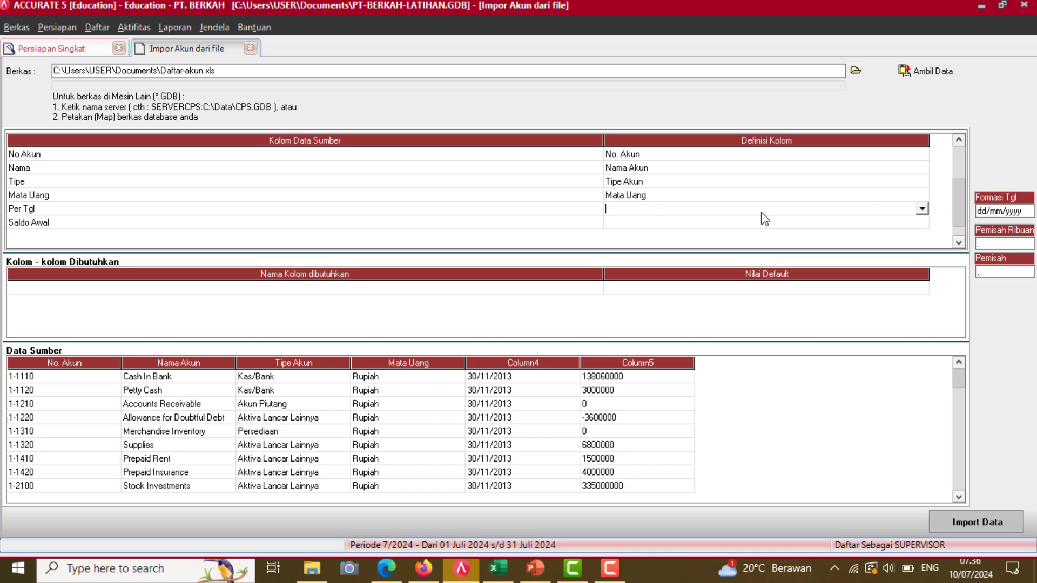
click(928, 210)
click(644, 242)
click(678, 223)
click(678, 223)
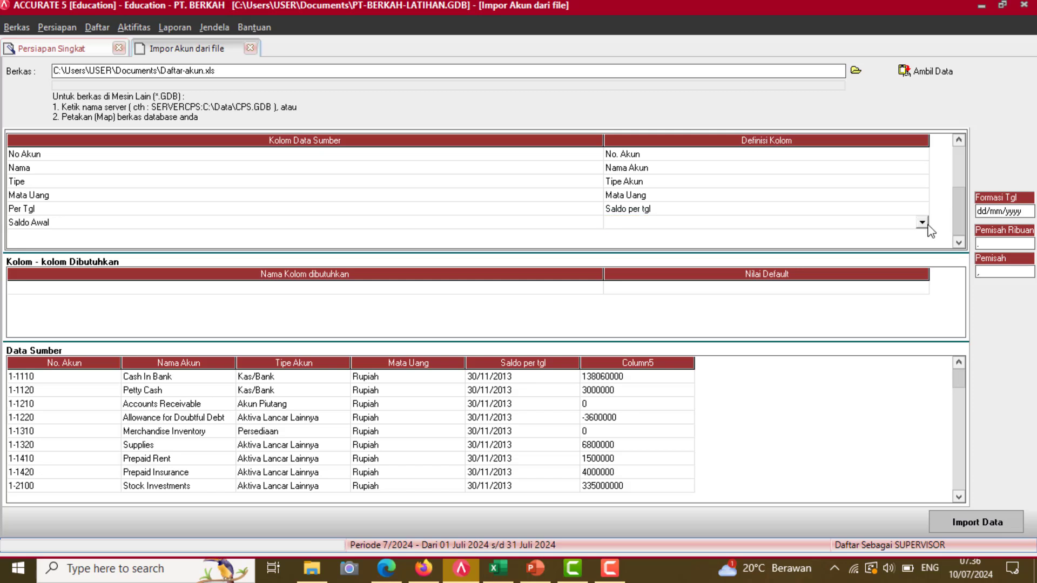
click(927, 222)
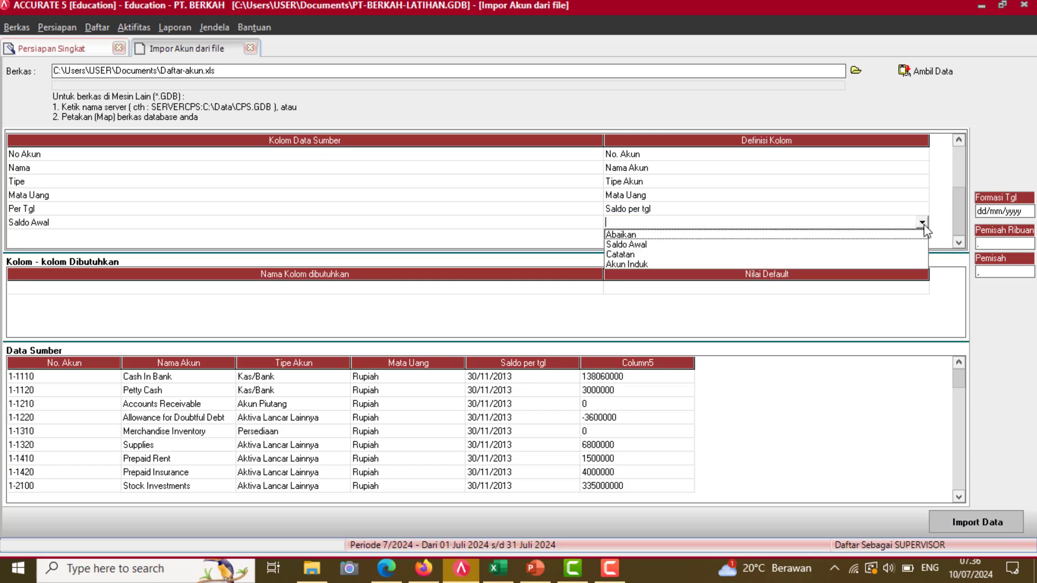
click(627, 244)
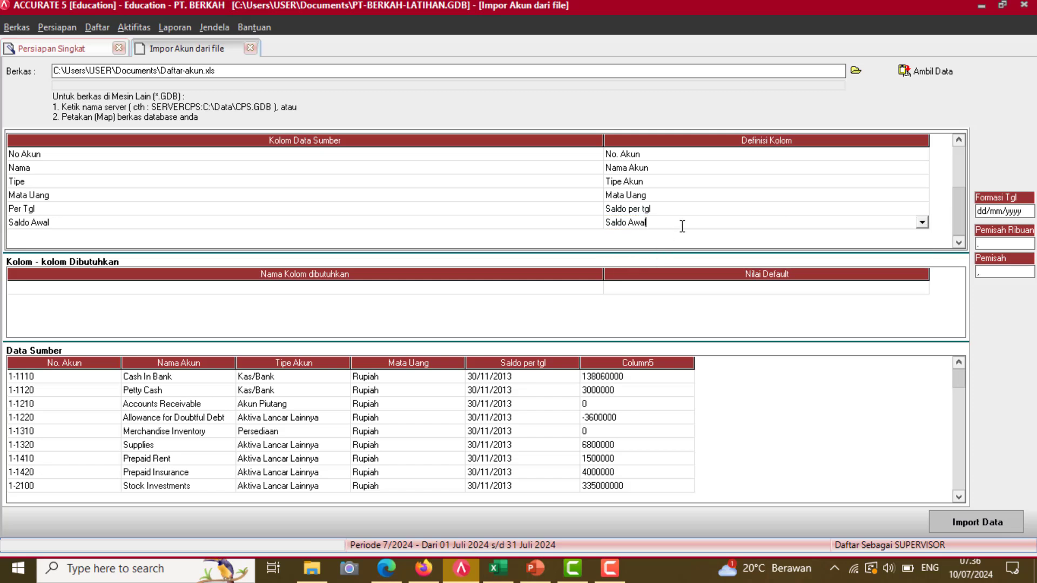
click(651, 167)
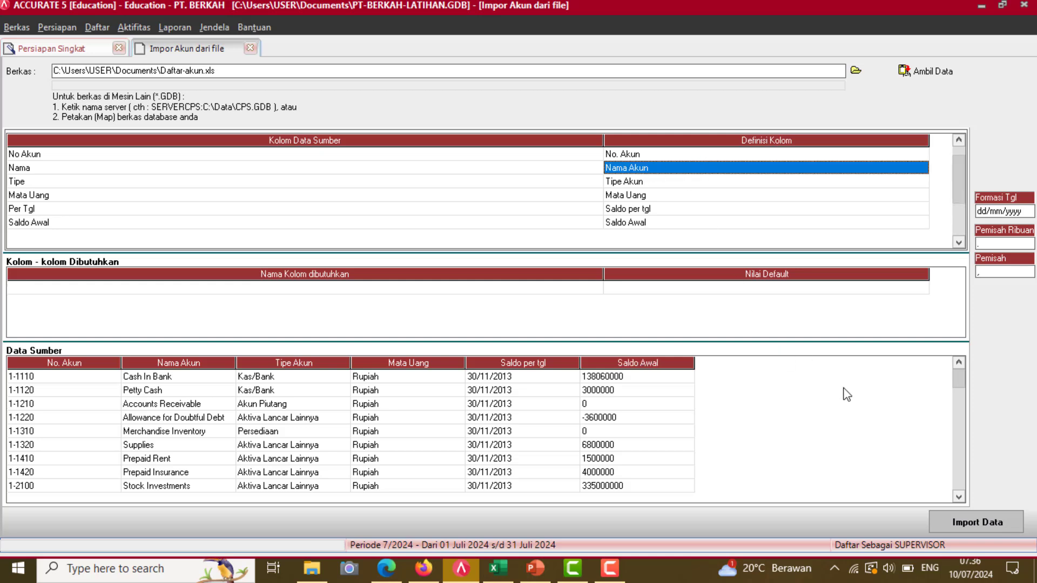
- Import the 50 accounts and review the receivable and payable Rupiah accounts in Daftar Akun
click(970, 521)
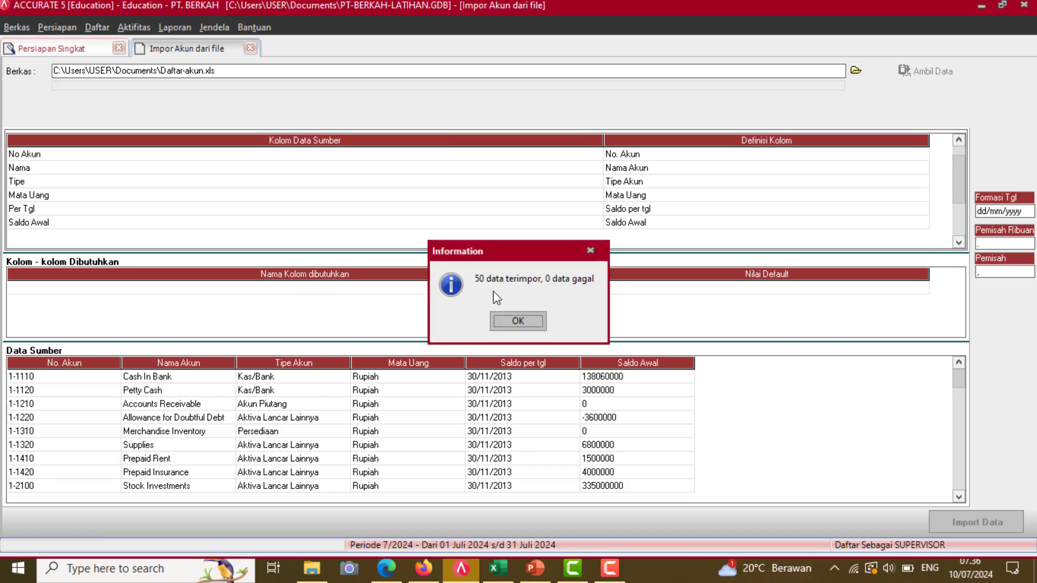
click(515, 323)
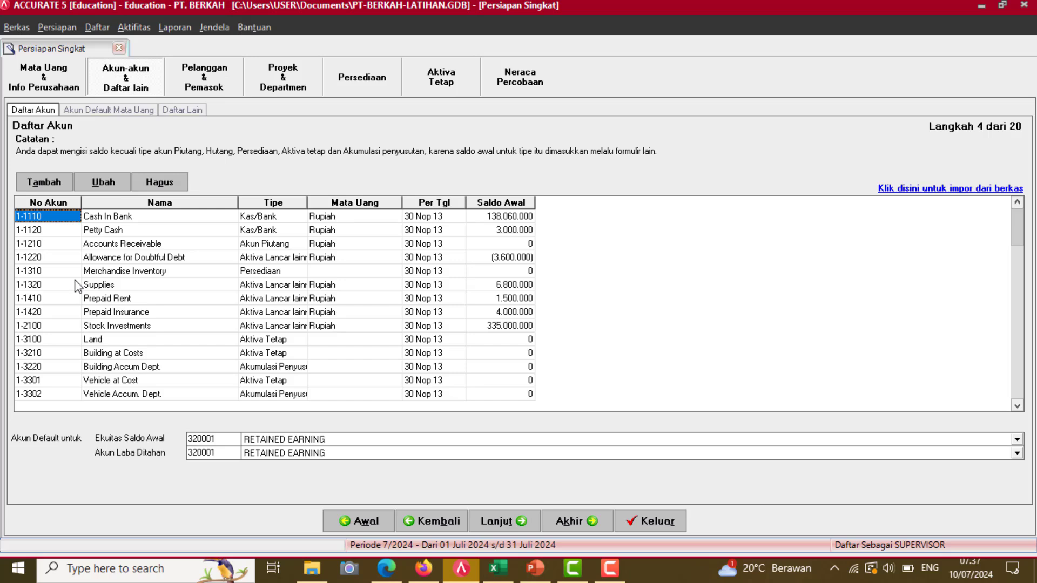
click(67, 245)
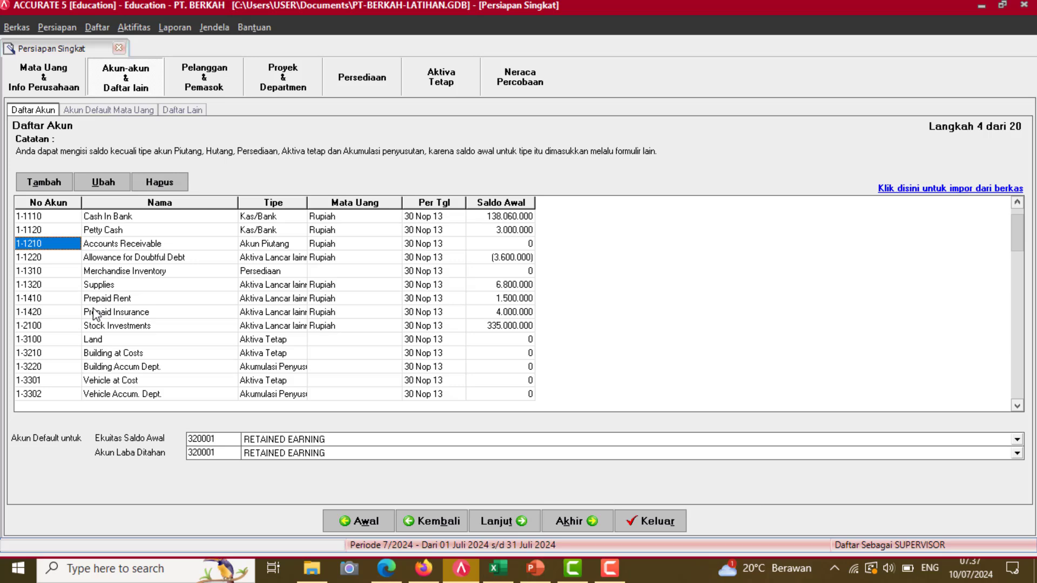
key(Down)
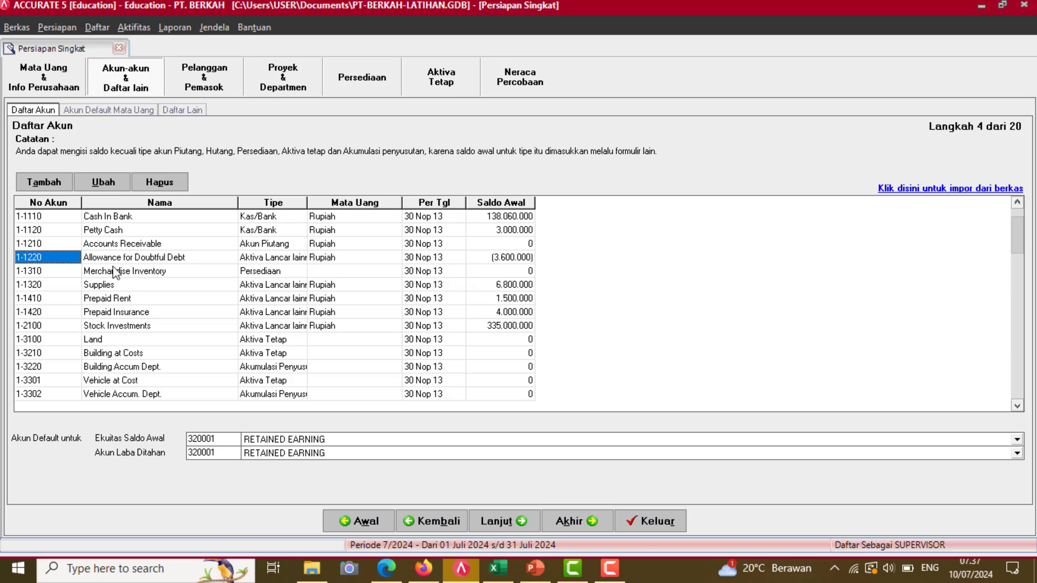
click(57, 243)
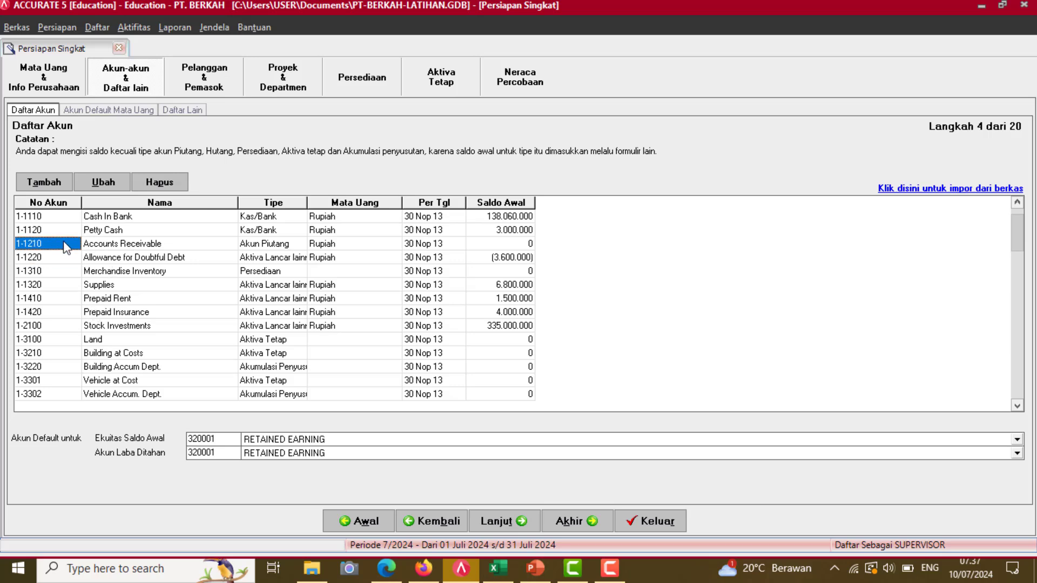
click(77, 282)
key(Down)
key(Down)
key(Down)
key(Down)
key(Down)
key(Down)
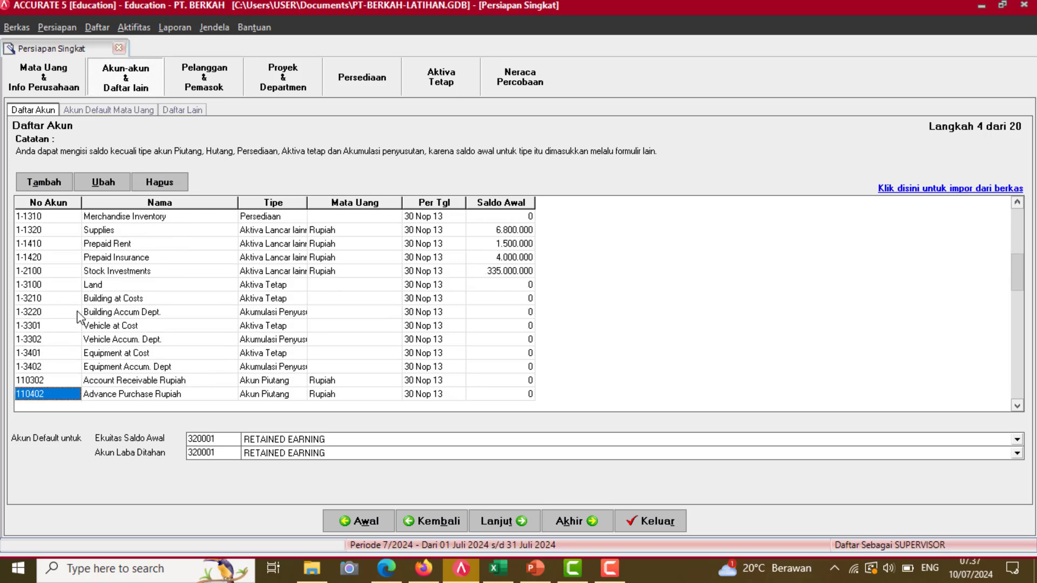
click(60, 381)
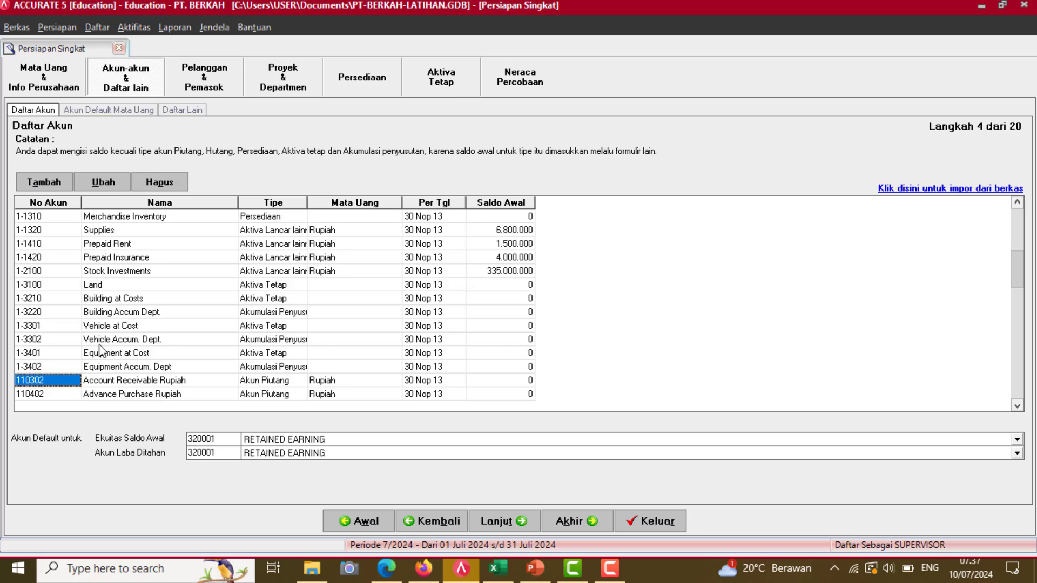
key(Down)
key(Down)
key(Down)
key(Down)
key(Down)
key(Down)
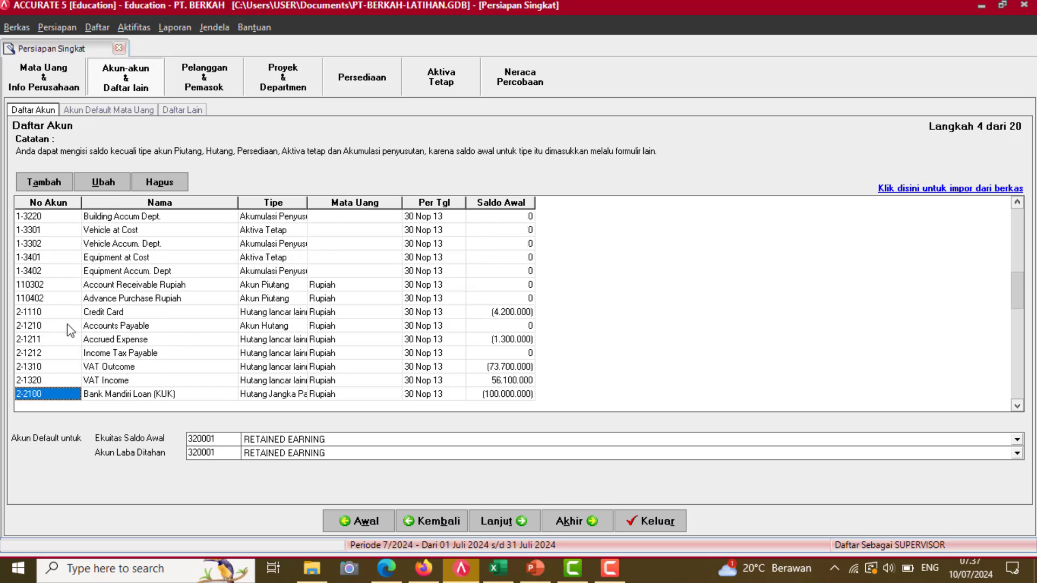
click(70, 330)
key(Down)
key(Down)
key(Down)
key(Down)
key(Down)
key(Down)
key(Down)
key(Down)
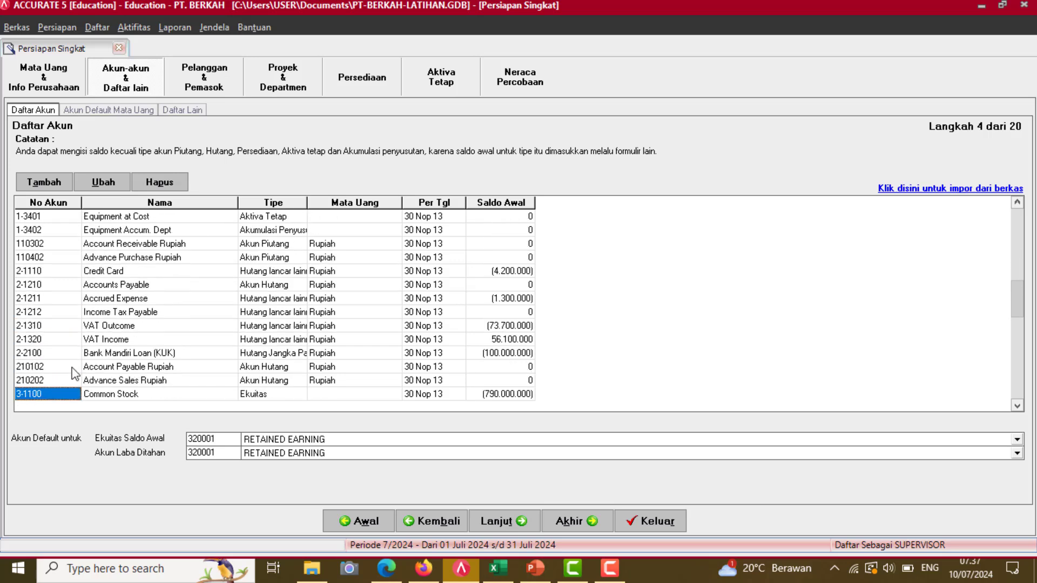
click(72, 368)
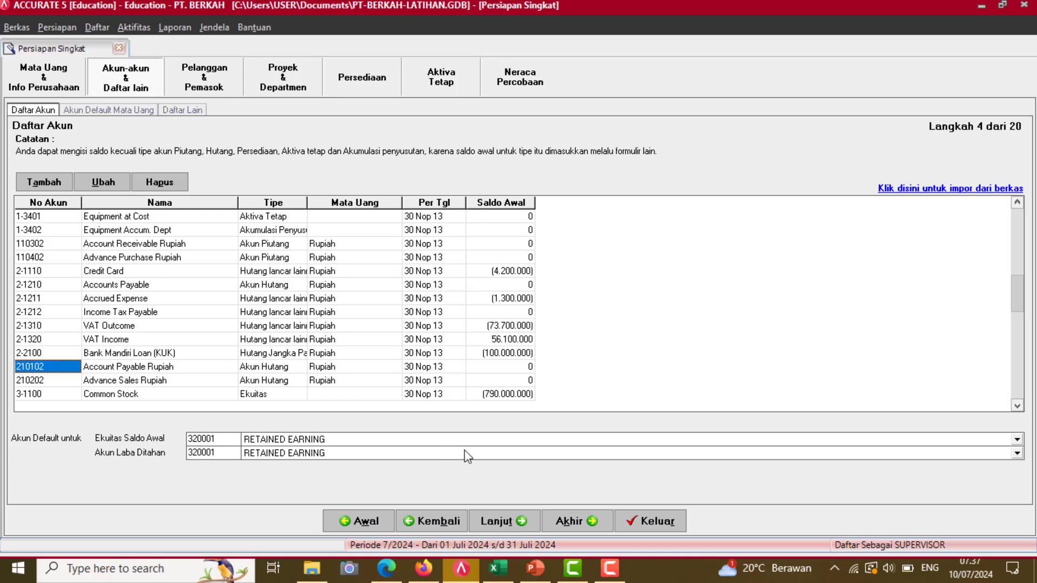
click(505, 522)
- Set Accounts Payable, Accounts Receivable and Sales Discount as Rupiah defaults, keeping both Advance prepayment accounts
click(208, 205)
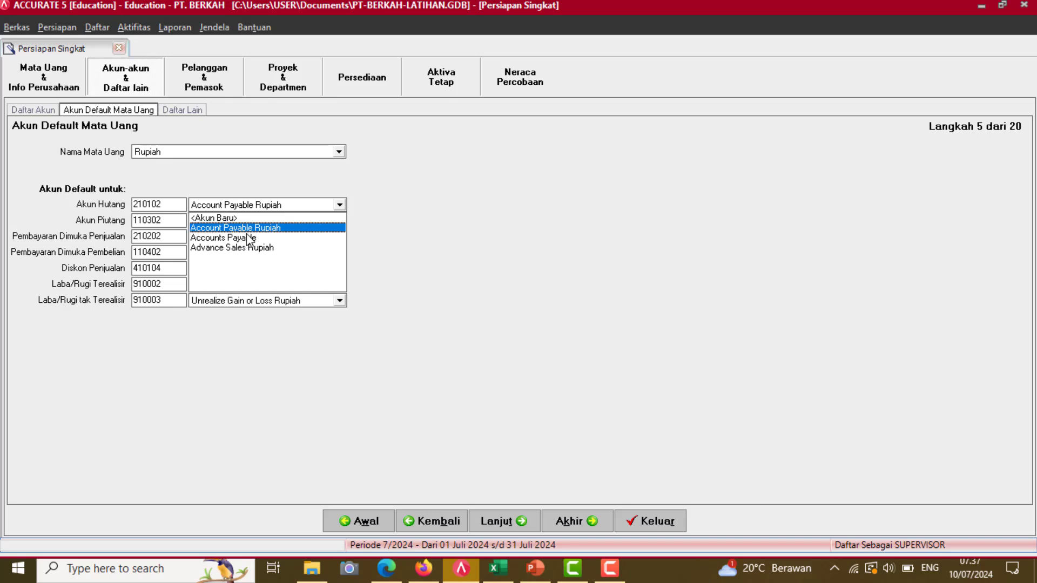
click(243, 238)
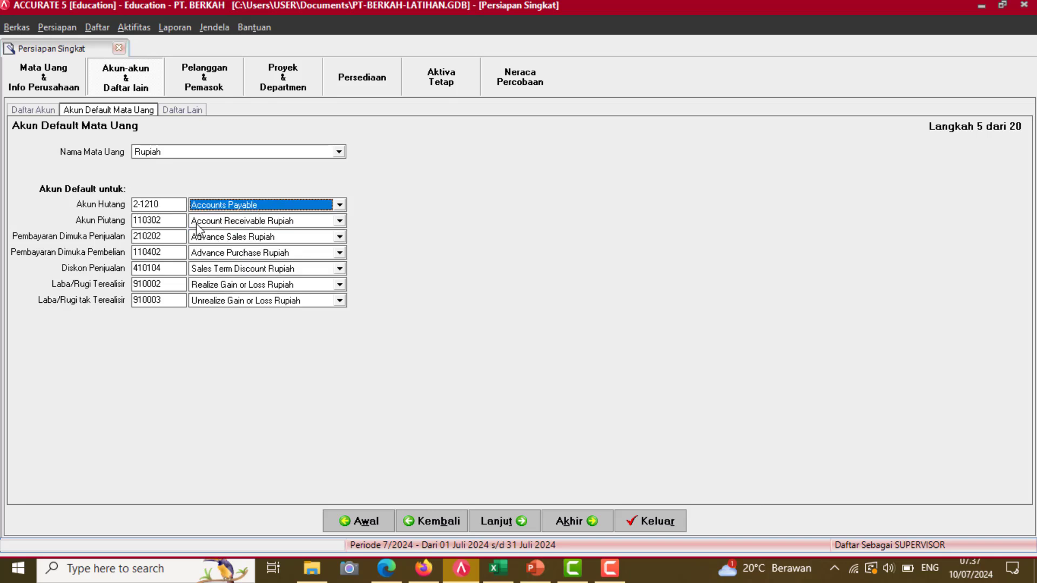
click(232, 221)
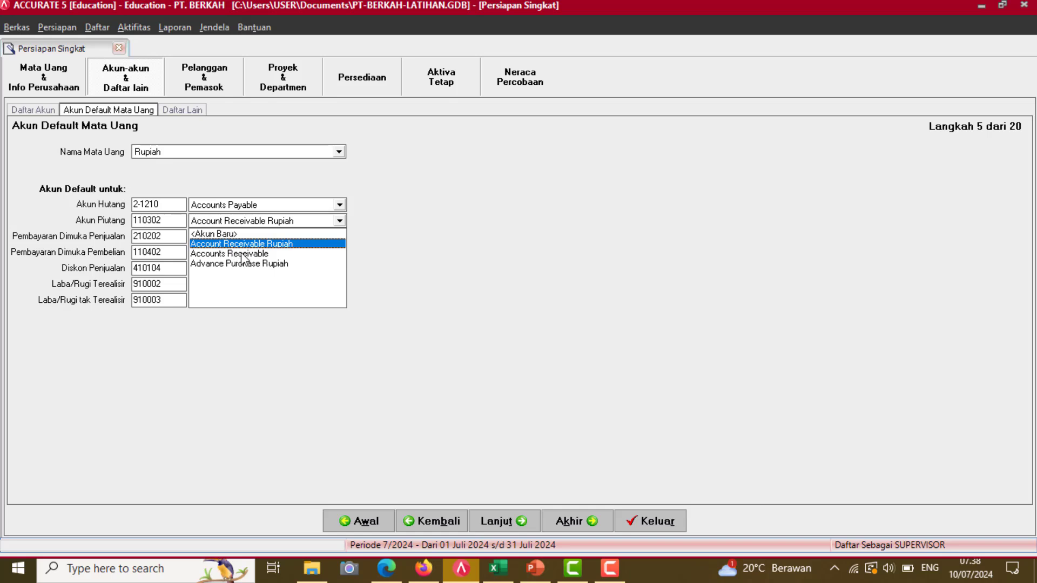
click(243, 253)
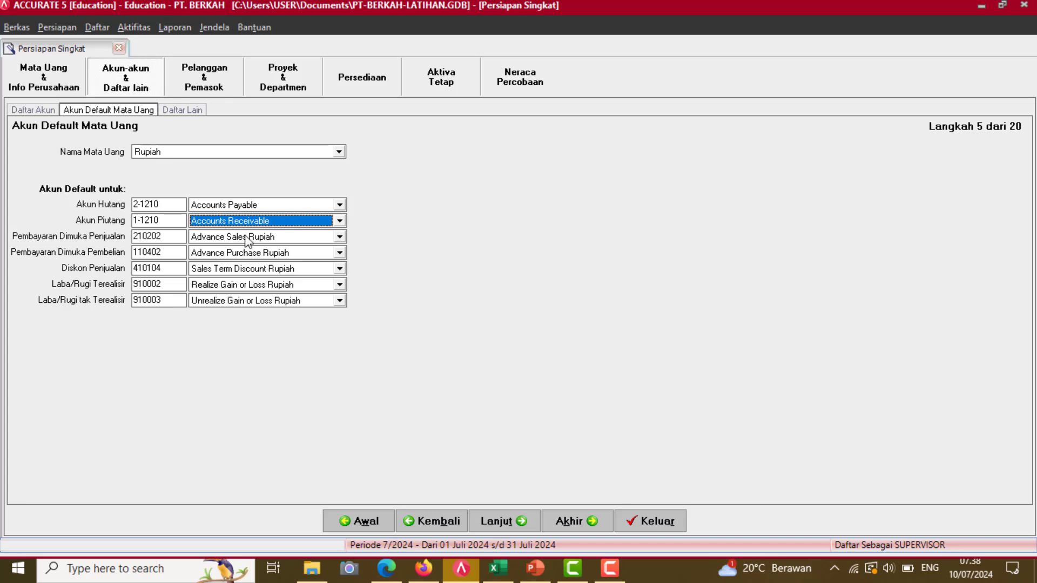
click(247, 240)
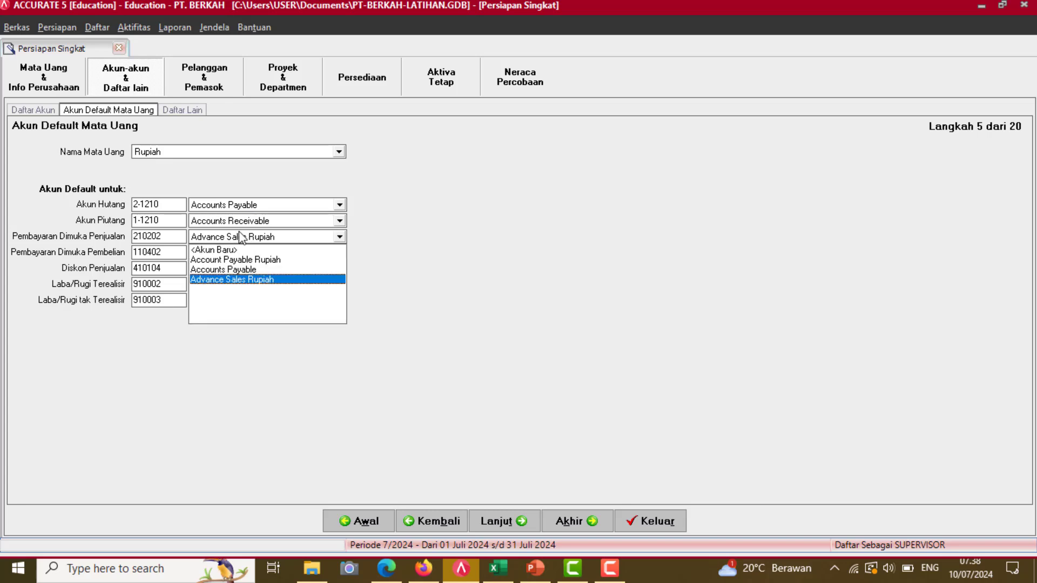
click(243, 237)
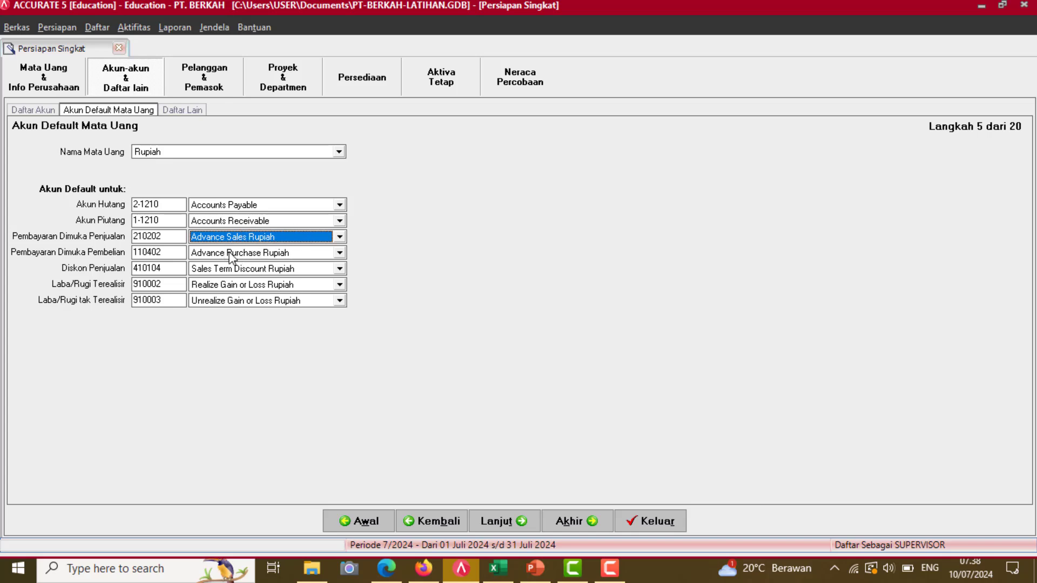
click(233, 252)
click(249, 242)
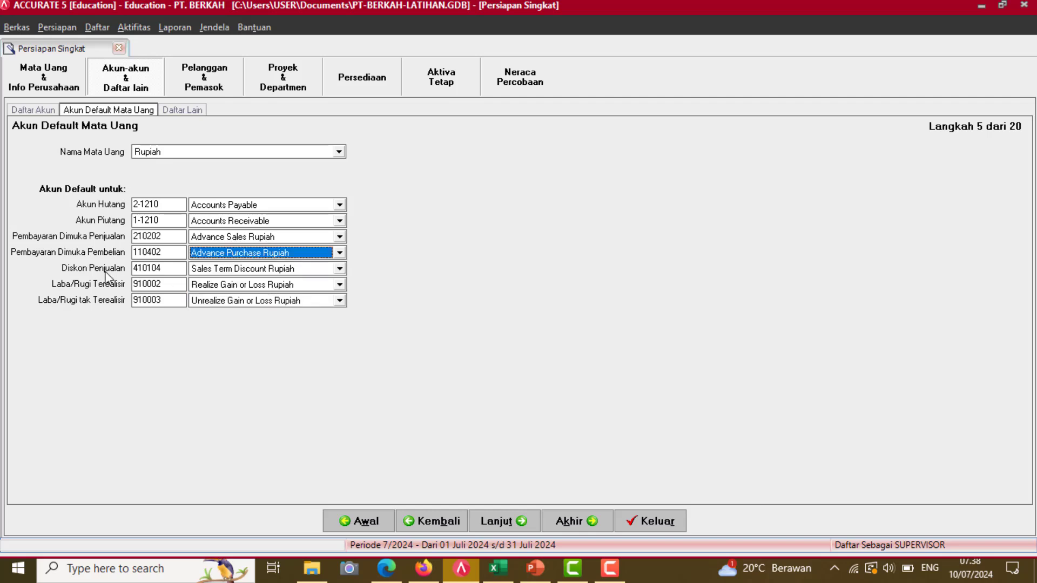
click(232, 269)
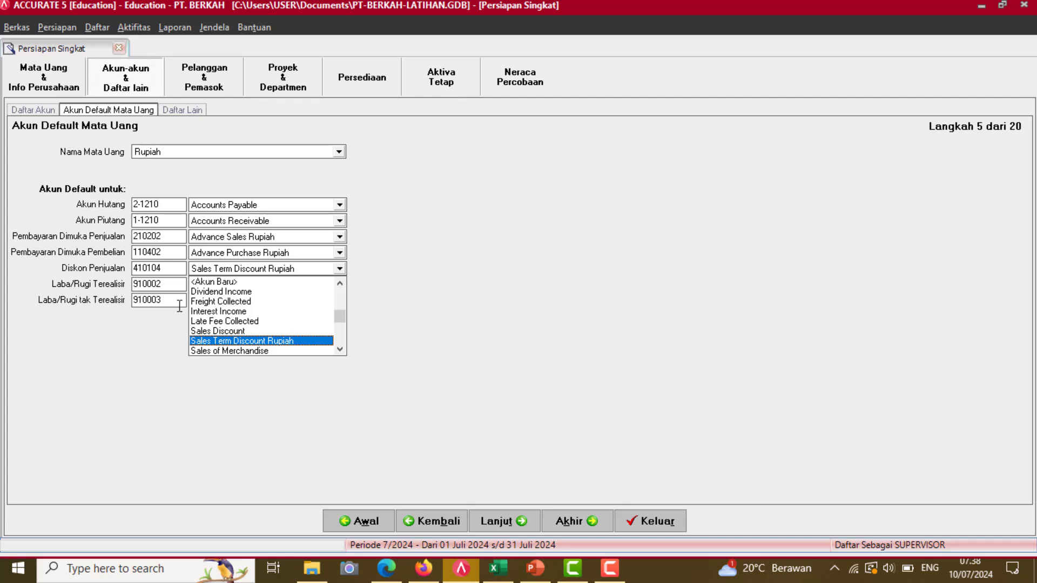
click(228, 332)
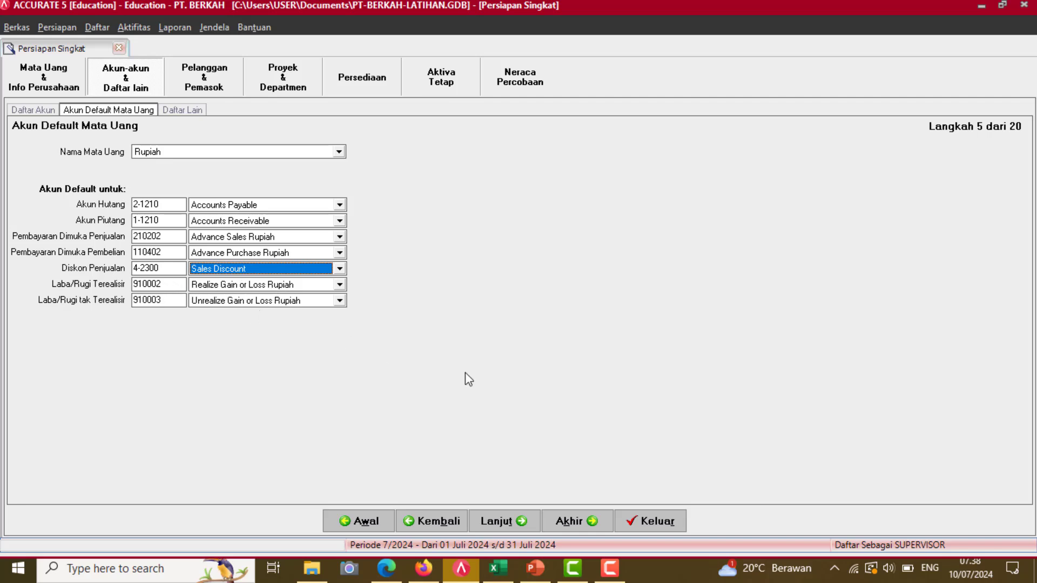
click(432, 522)
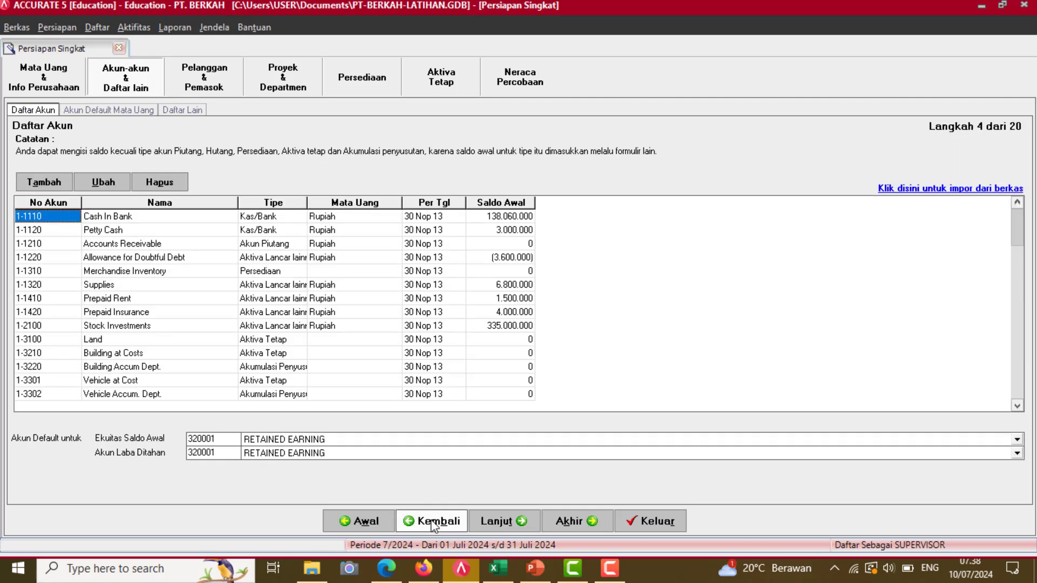
- Delete account 110302 Account Receivable Rupiah
key(Down)
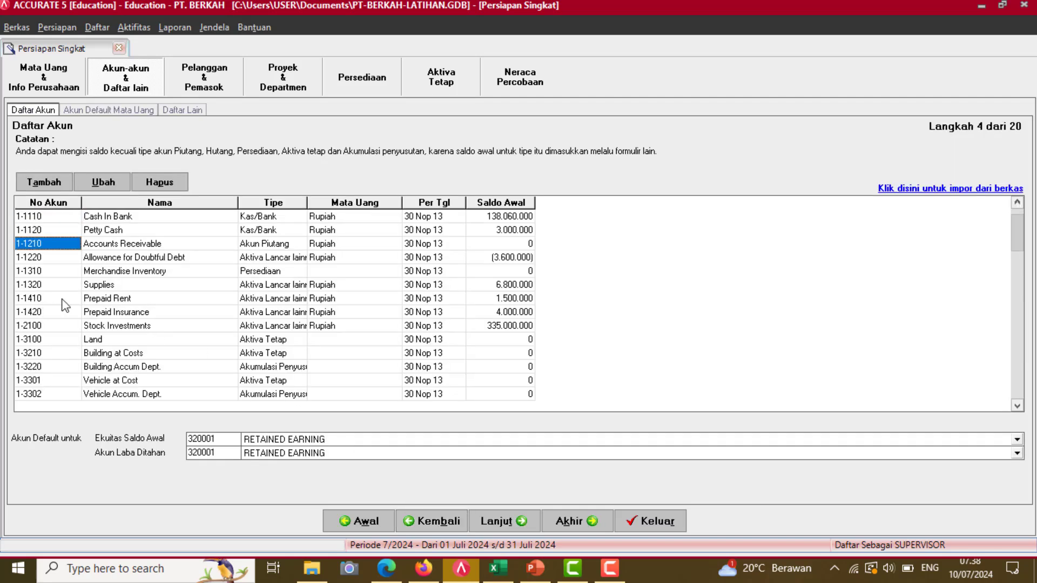
key(Down)
key(Down)
key(Down)
key(Down)
key(Down)
key(Down)
key(Down)
key(Down)
key(Down)
key(Down)
key(Down)
key(Down)
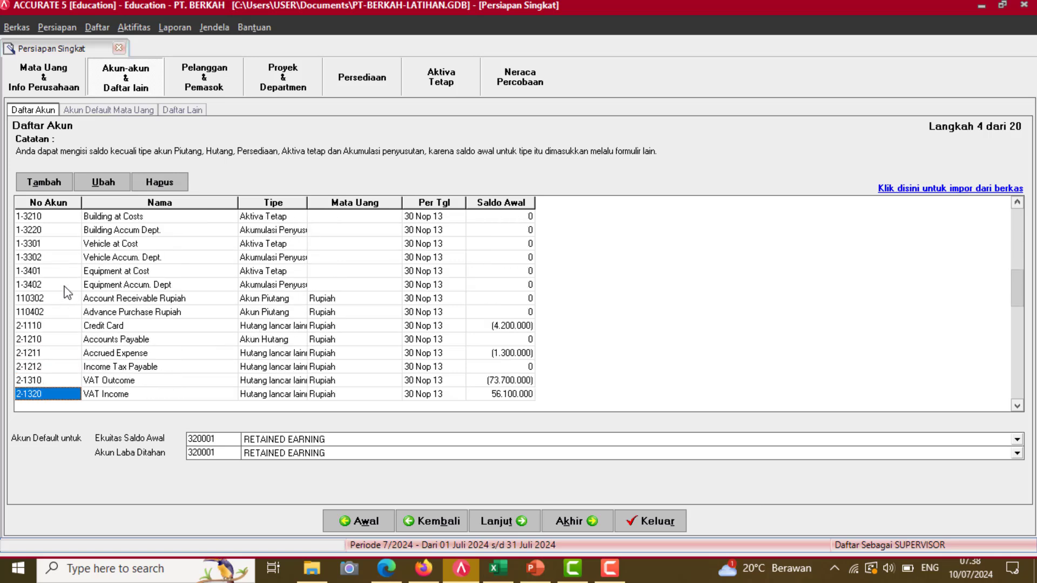
click(71, 300)
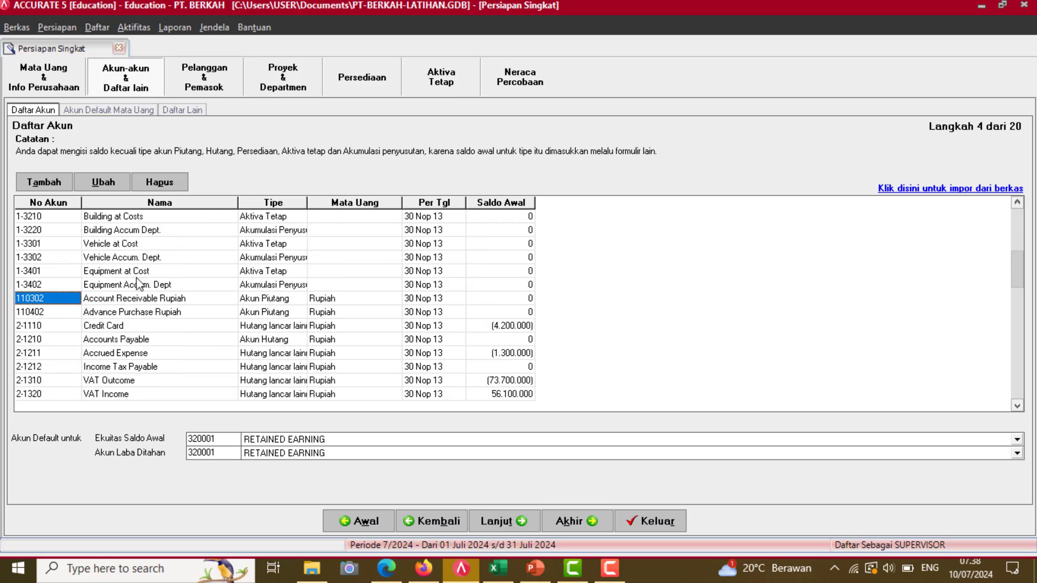
click(170, 180)
click(475, 320)
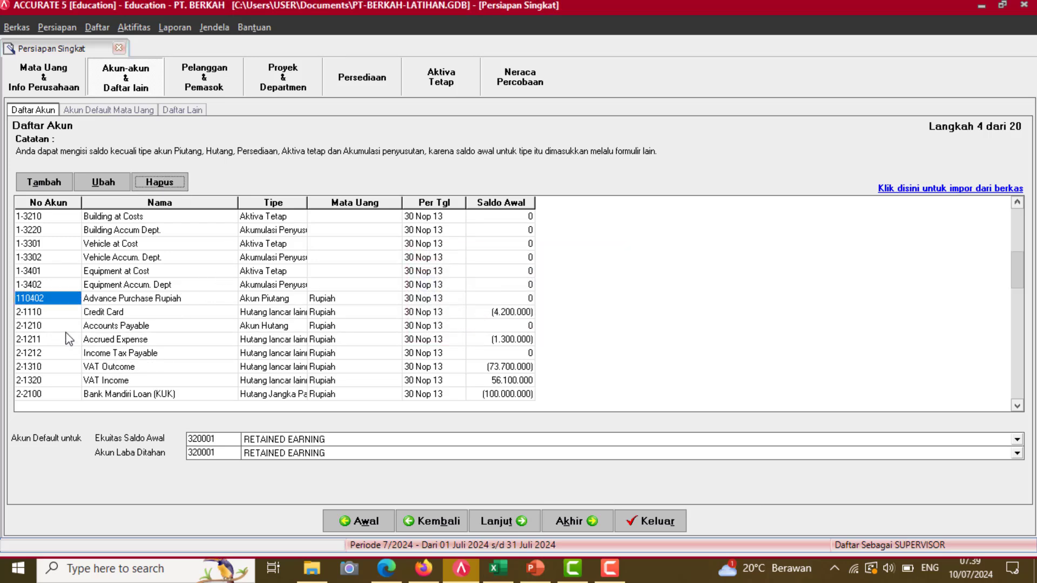
- Delete account 210102 Account Payable Rupiah
scroll(65, 335, down, 1)
scroll(67, 342, down, 1)
scroll(67, 342, down, 3)
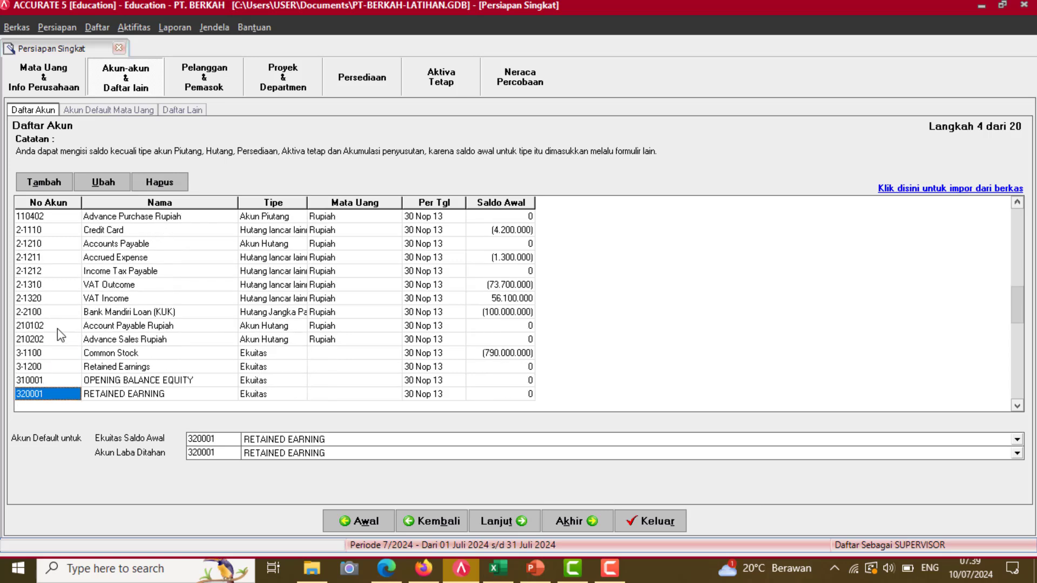
click(58, 327)
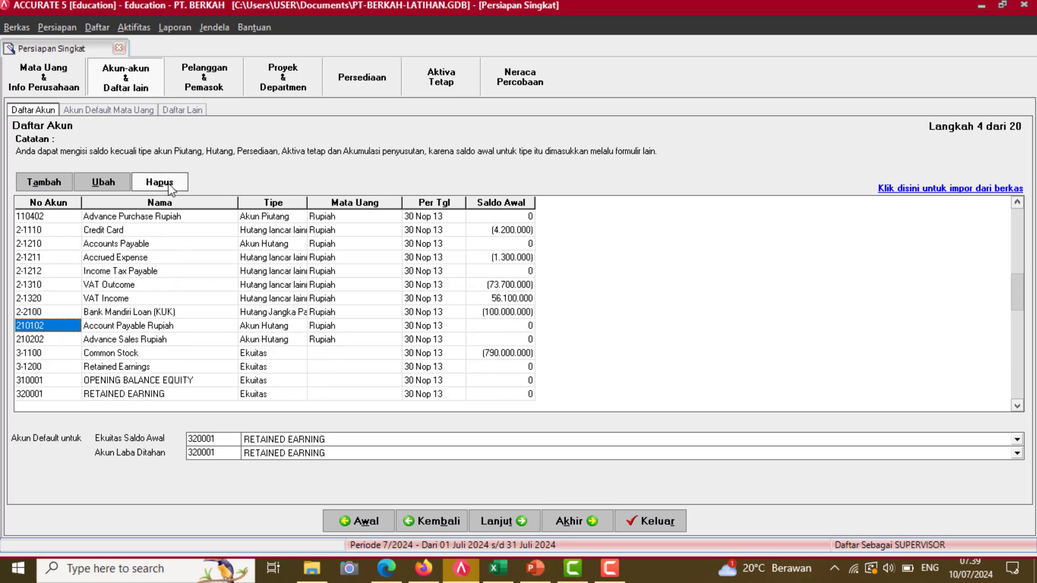
click(160, 182)
click(478, 323)
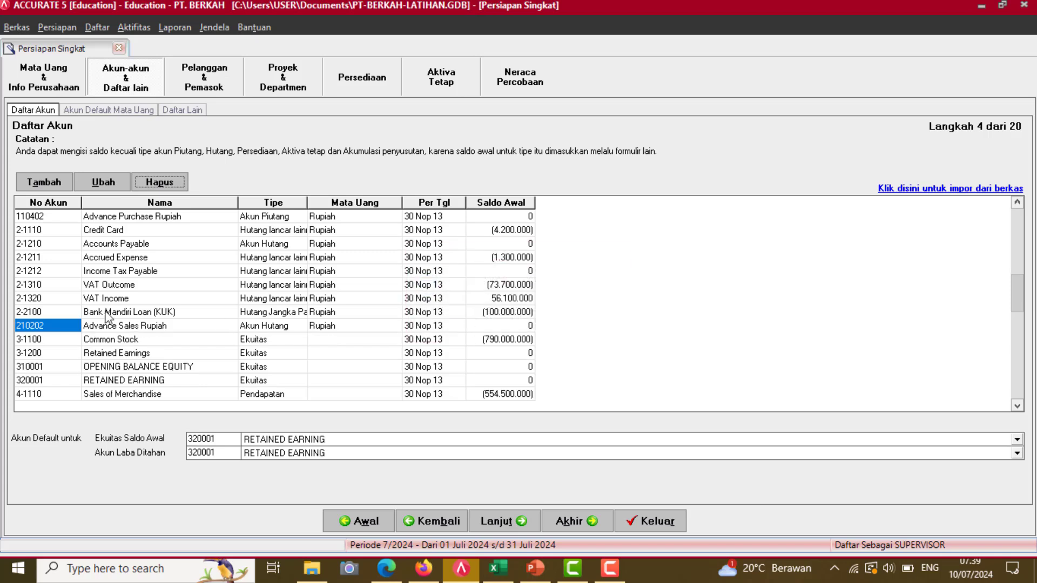
- Delete account 410104 Sales Term Discount Rupiah
scroll(63, 388, down, 7)
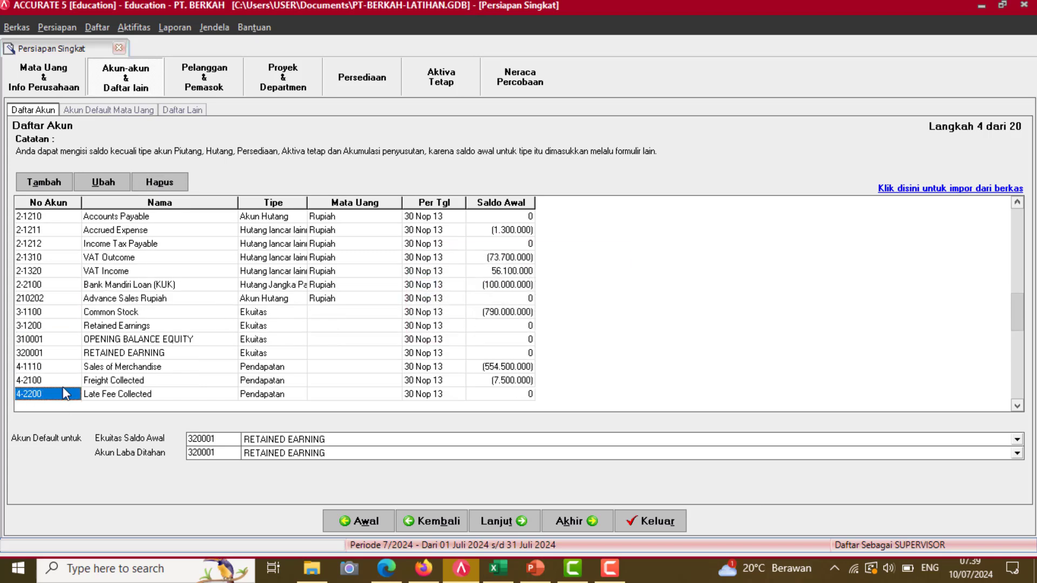
scroll(63, 387, down, 3)
scroll(63, 388, down, 2)
click(55, 354)
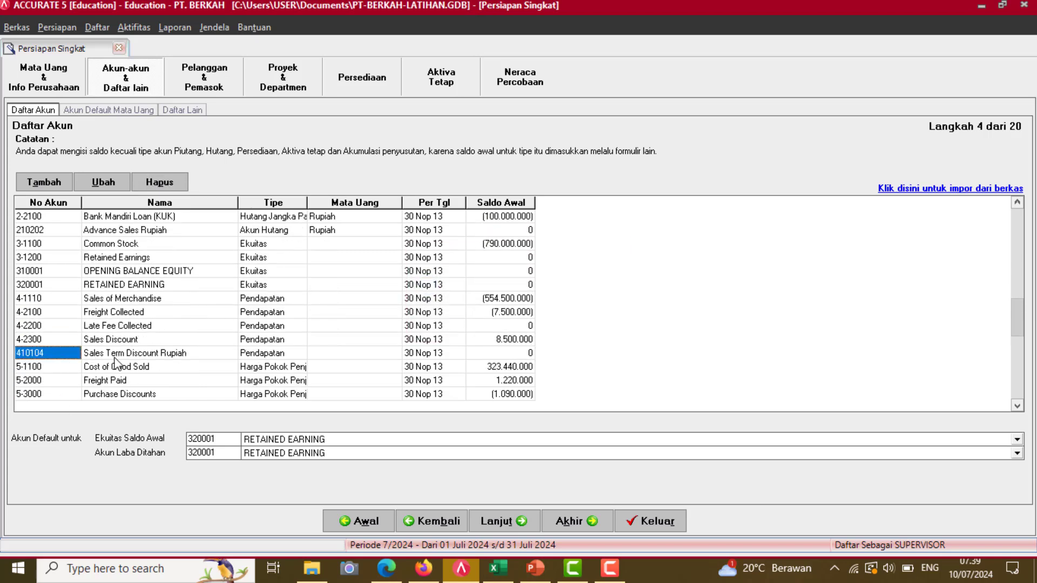
click(168, 185)
click(469, 323)
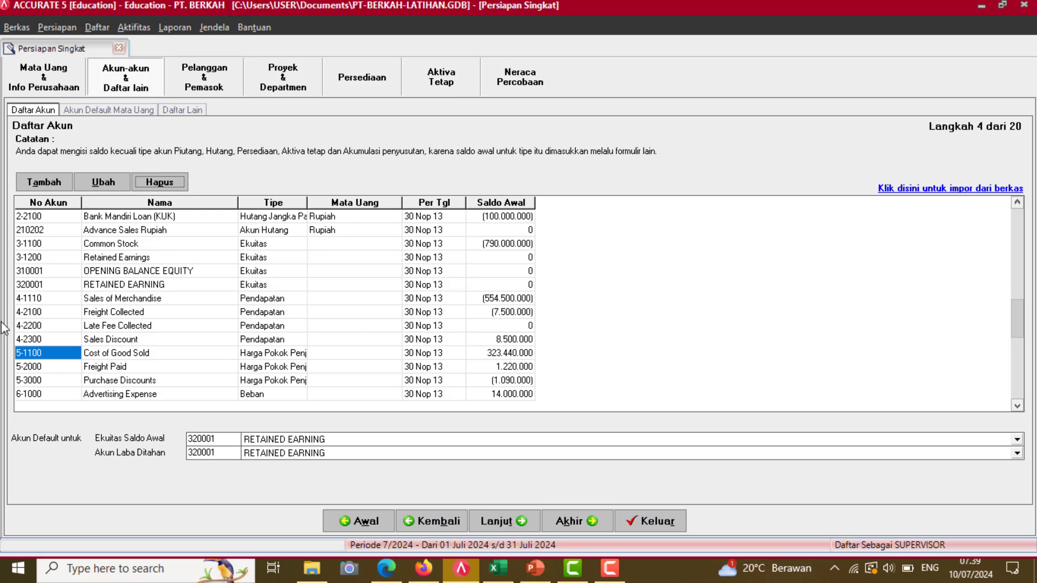
click(55, 285)
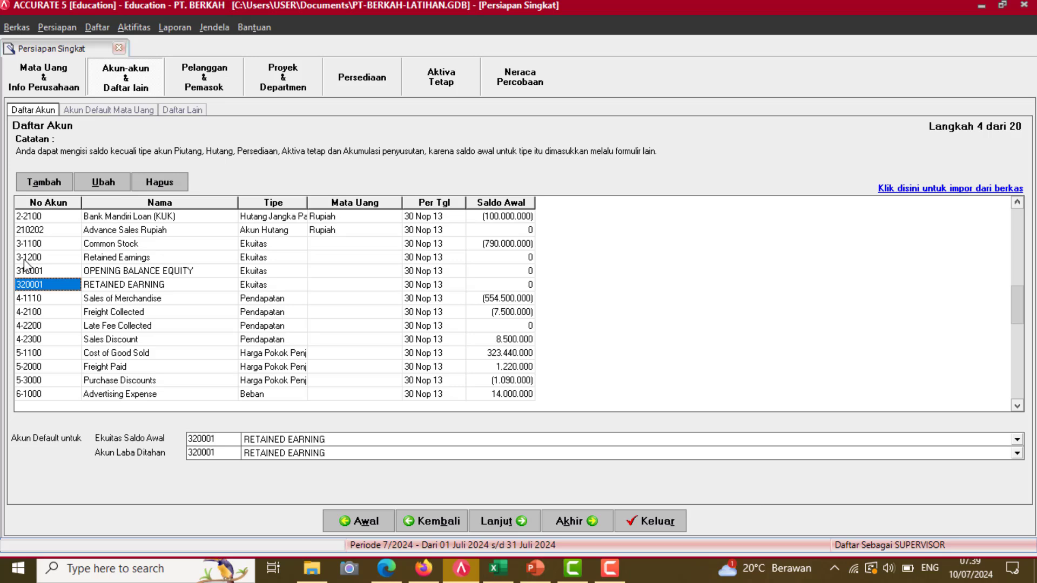
- Delete the old account 3-1200 Retained Earnings
click(52, 258)
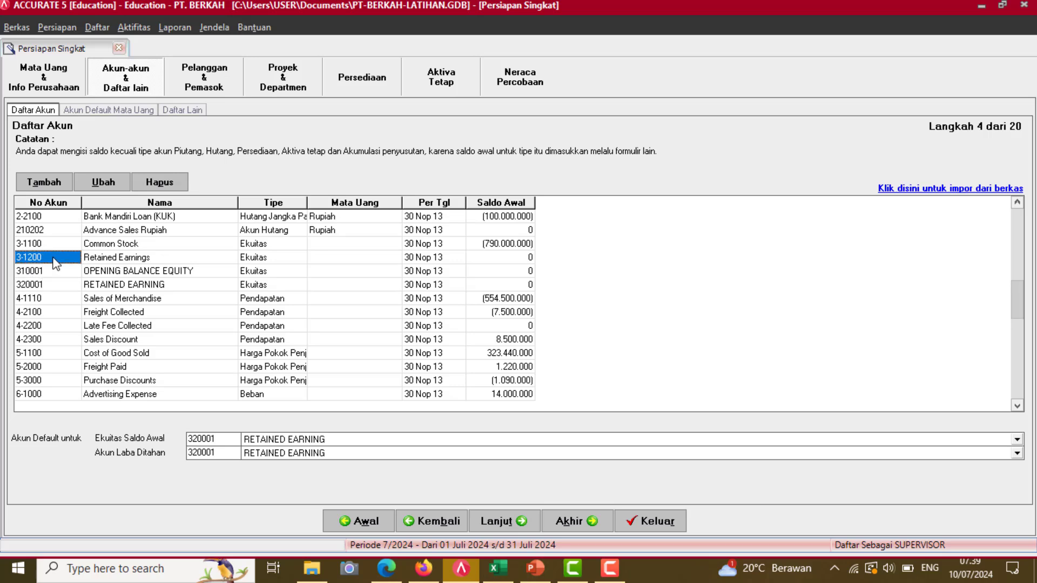
click(173, 187)
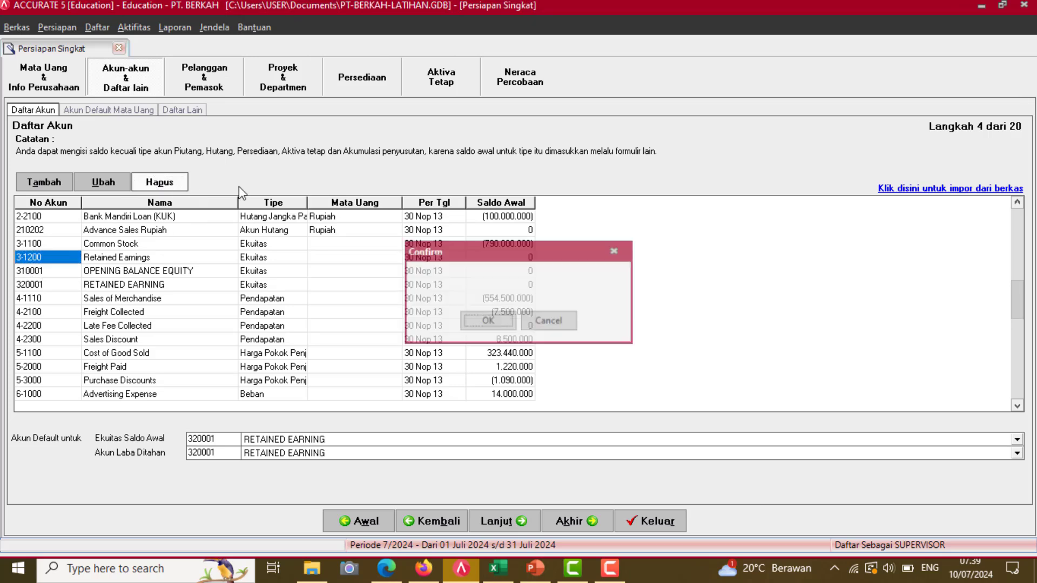
click(487, 323)
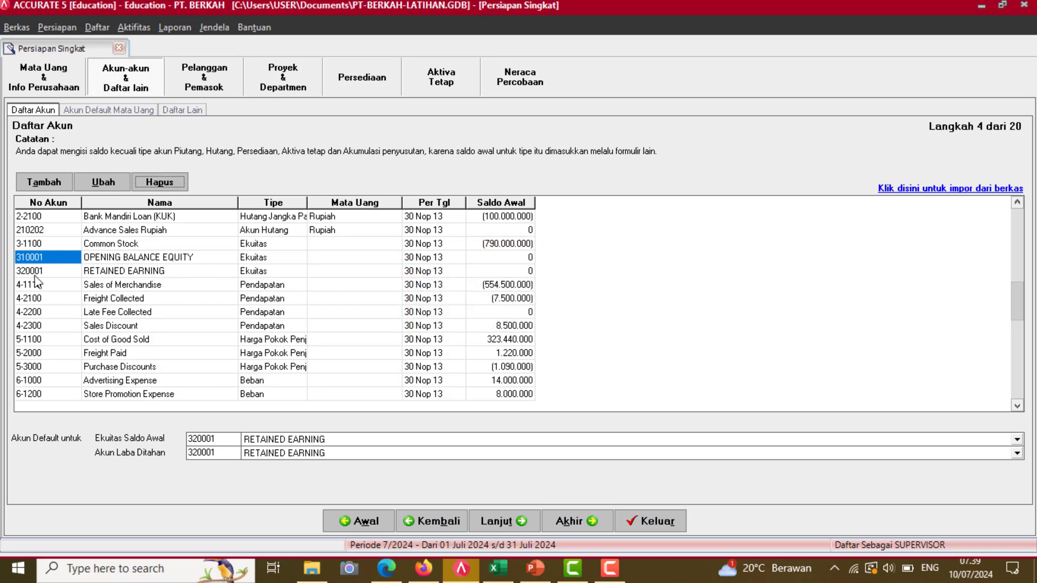
- Renumber account 320001 to 3-1200 and rename it 'Retained Earnings'
click(116, 182)
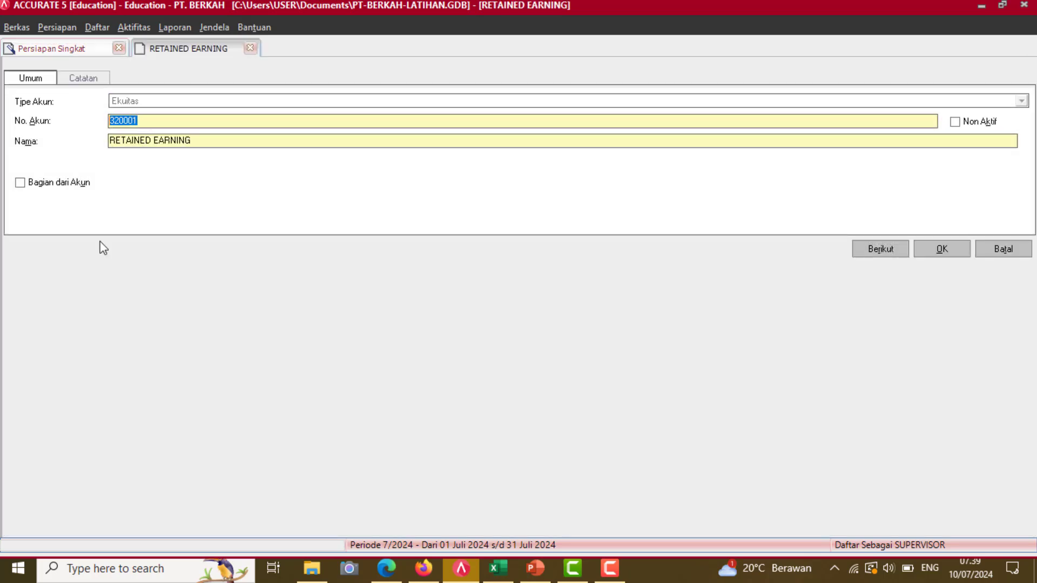
text(3-1)
text(200)
drag(216, 143, 119, 143)
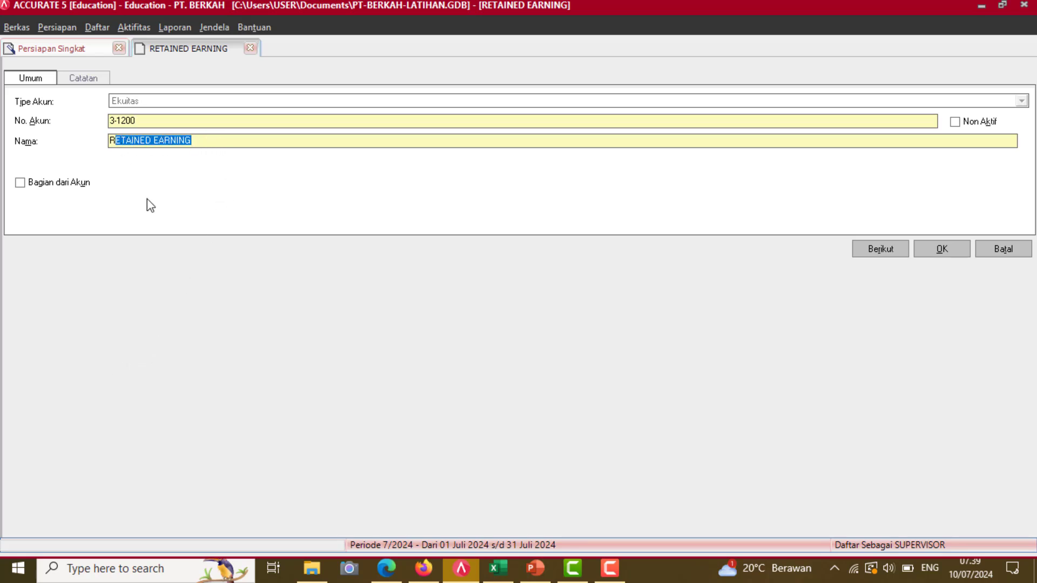
text(etained )
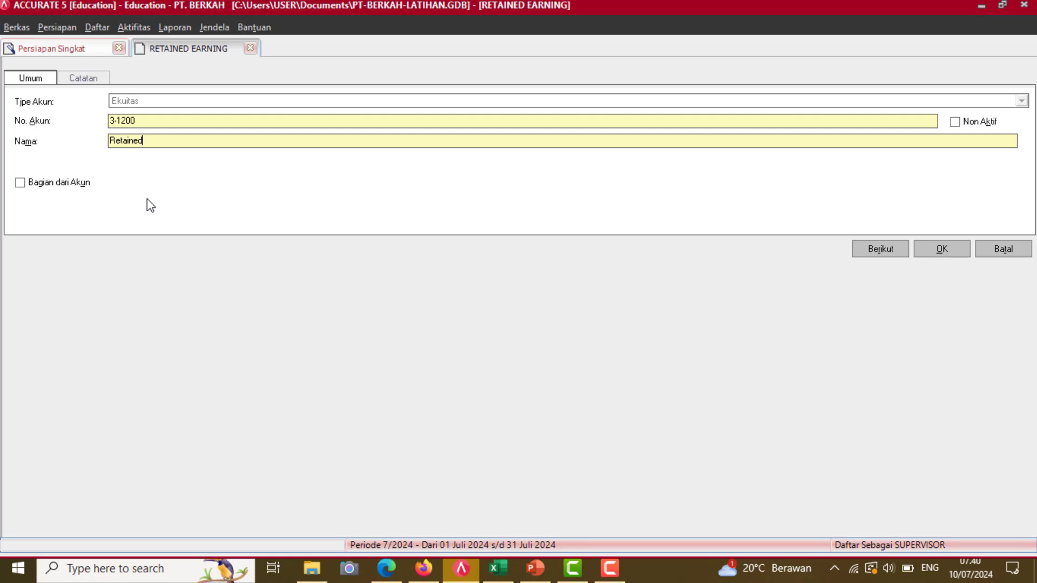
text(R)
key(BackSpace)
text(E)
key(Caps_Lock)
text(a)
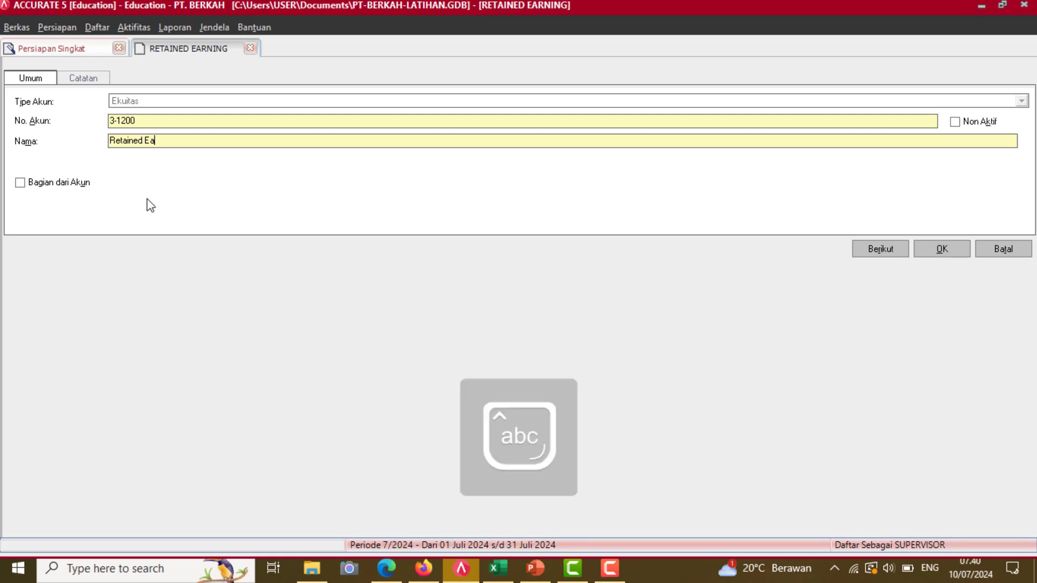
text(rnings)
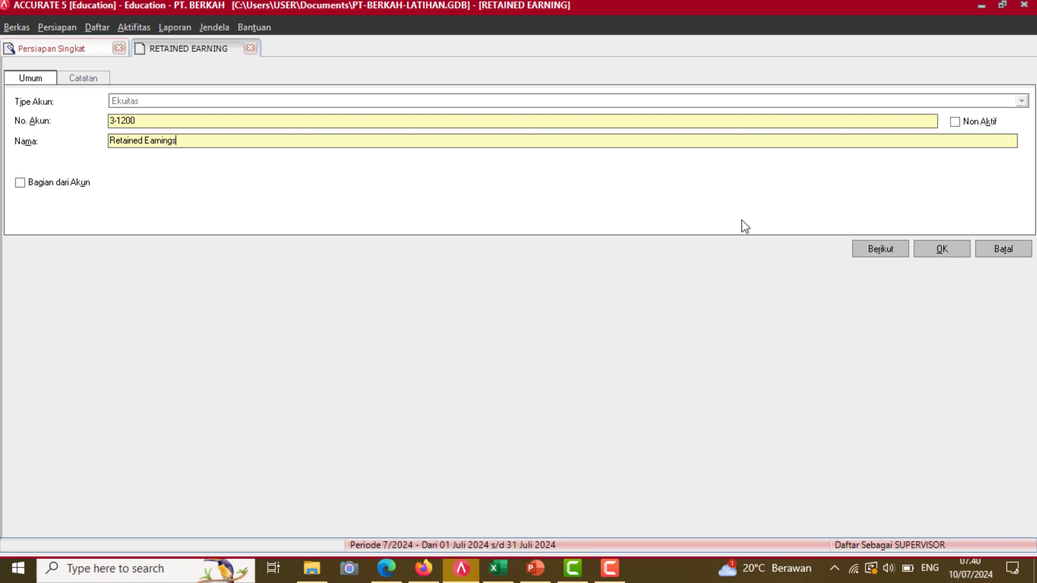
click(931, 252)
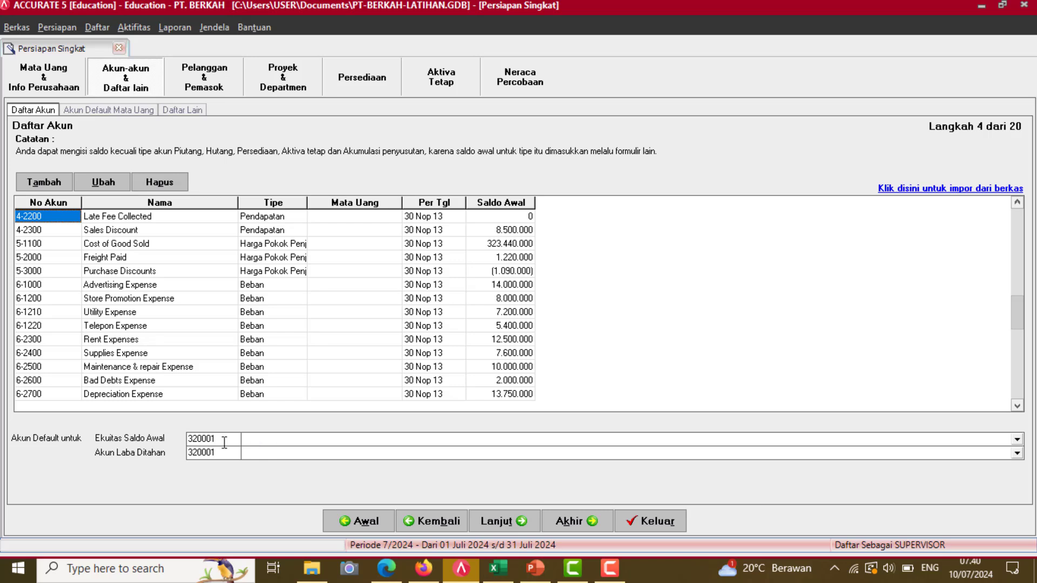
- Choose Retained Earnings for both the Ekuitas Saldo Awal and Akun Laba Ditahan defaults
click(275, 444)
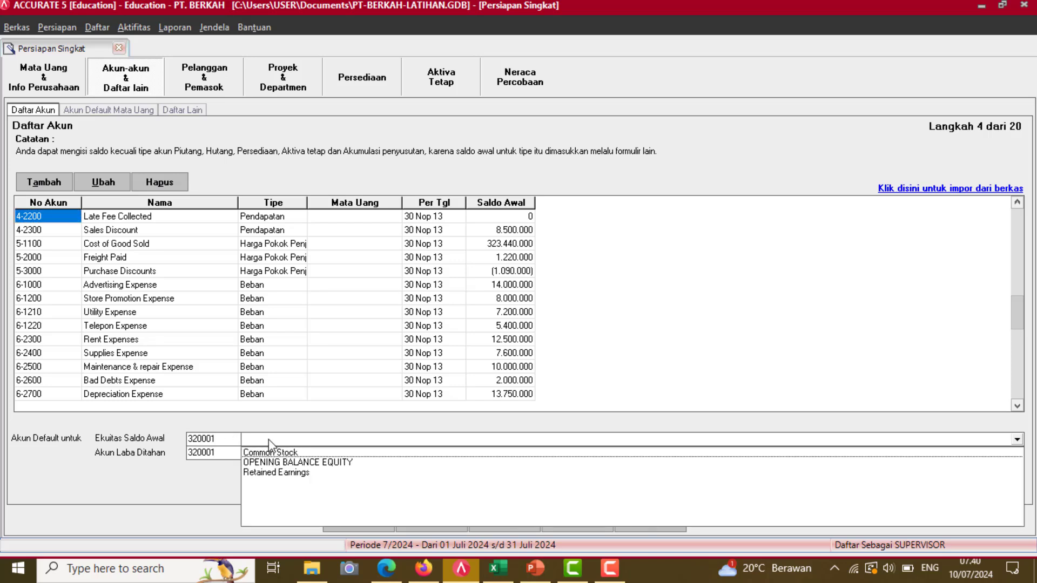
click(273, 472)
click(279, 455)
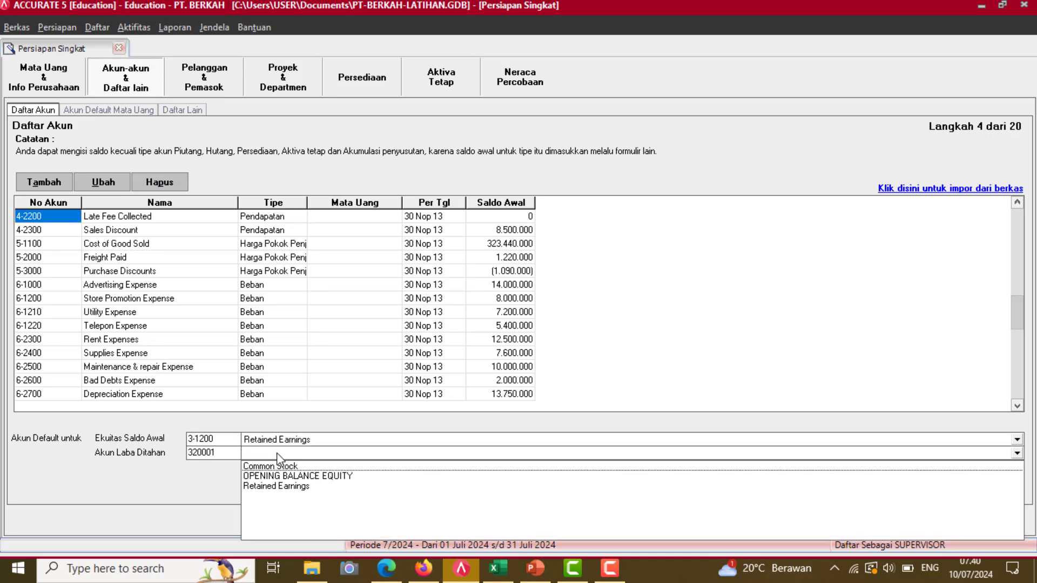
click(277, 493)
- Select the OPENING BALANCE EQUITY account in the account list
click(233, 337)
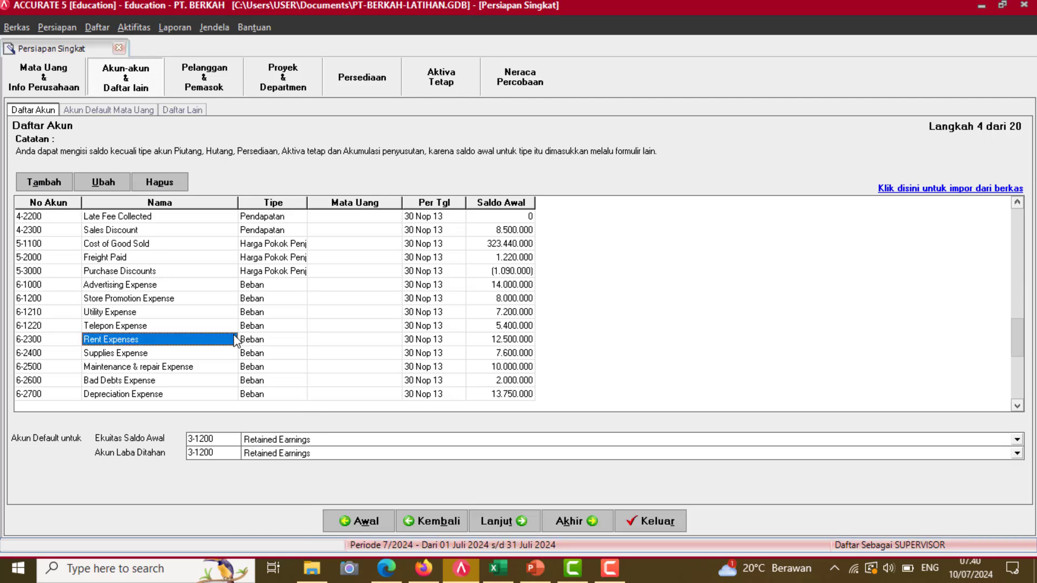
scroll(214, 285, up, 2)
scroll(214, 285, up, 7)
scroll(214, 285, up, 4)
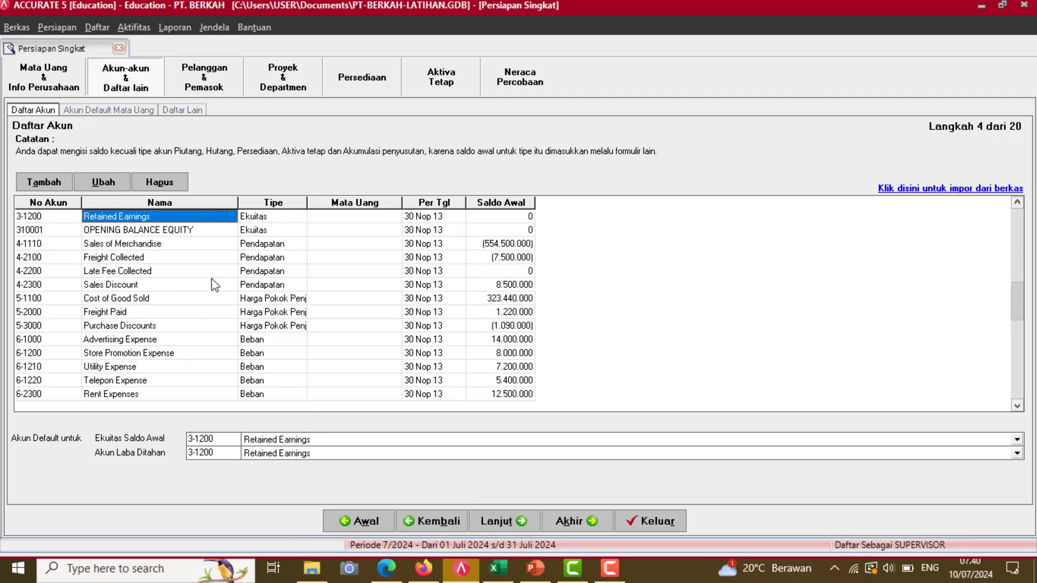
scroll(214, 285, up, 4)
click(214, 284)
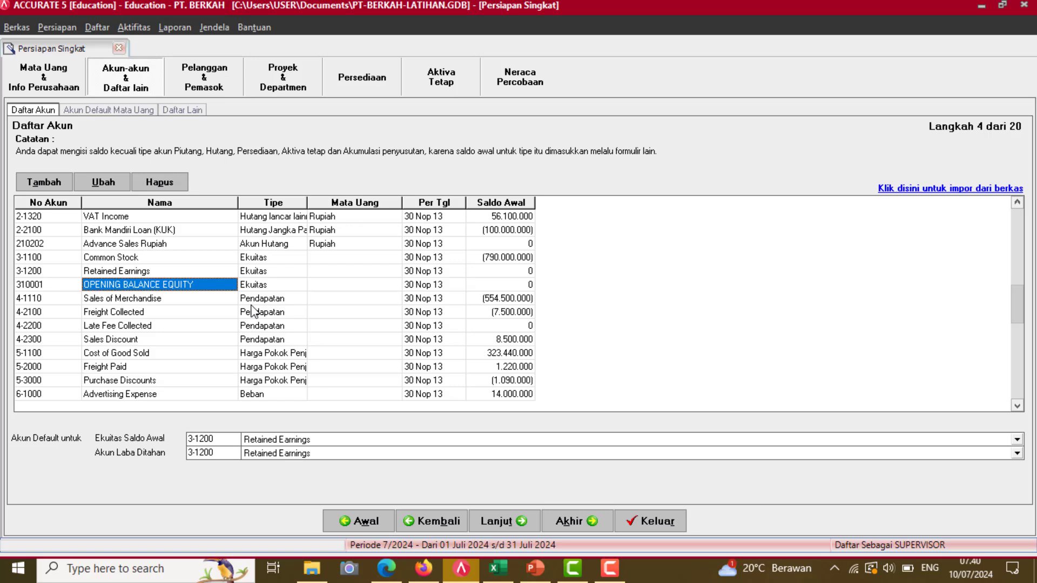